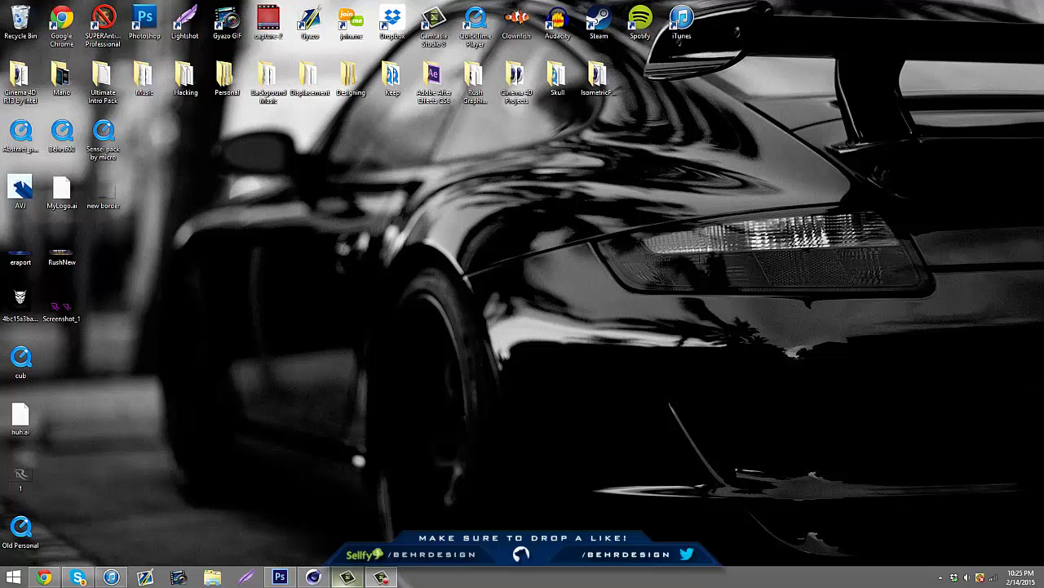
Step: Open 1000Lightroom.c4d from the IsometricPack folder in Cinema 4D
click(315, 577)
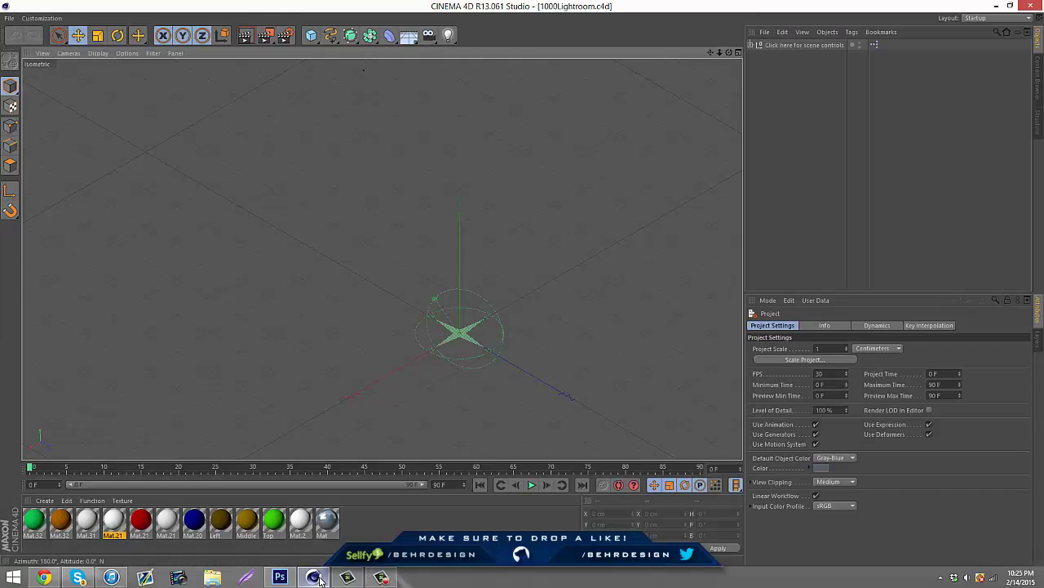
click(315, 577)
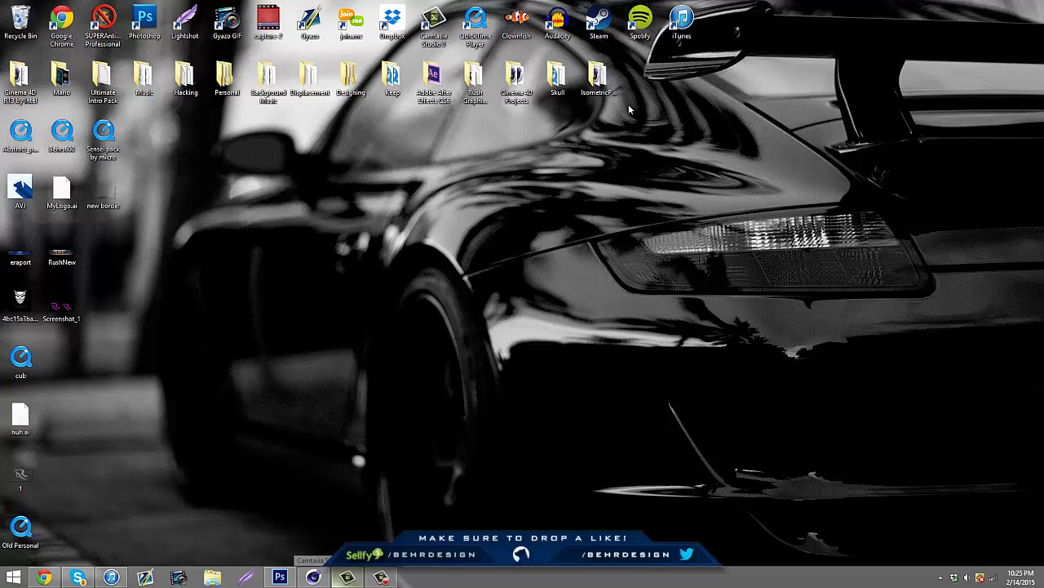
double_click(600, 82)
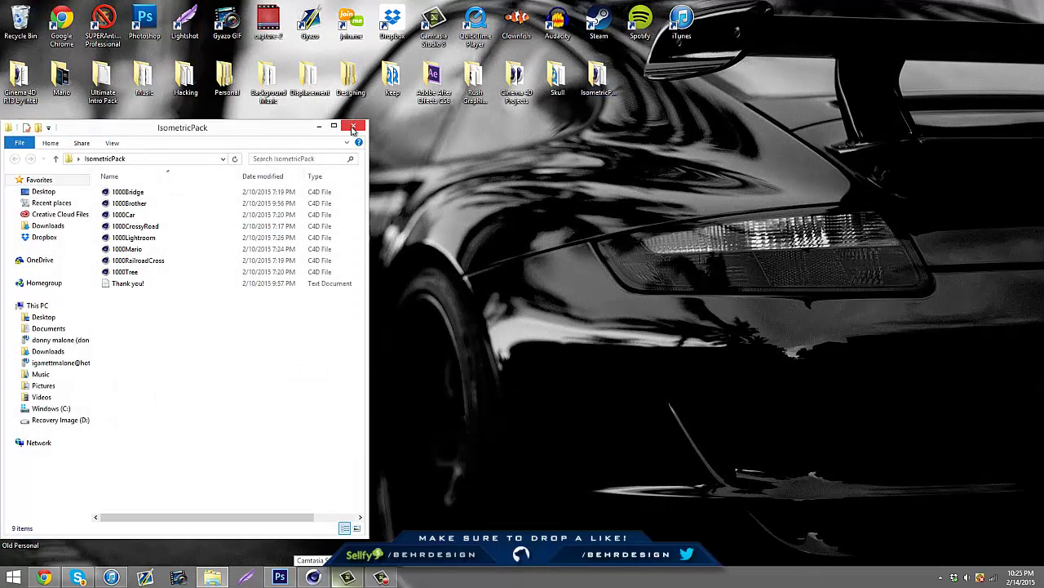
click(229, 237)
click(352, 125)
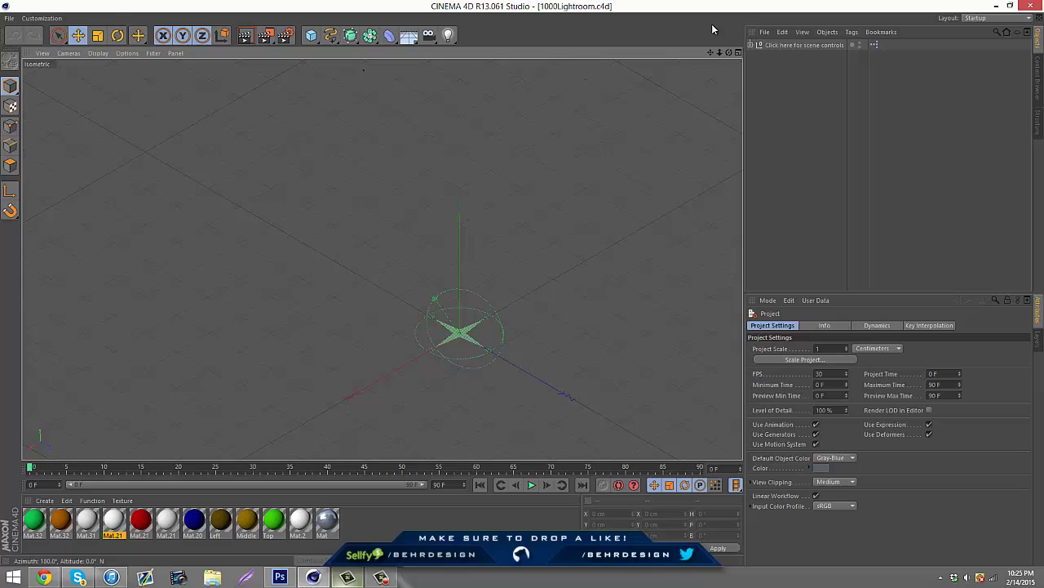
Step: Add a cube, flatten and widen it into a roughly 2806×2730 cm floor, and apply Mat.21
key(h)
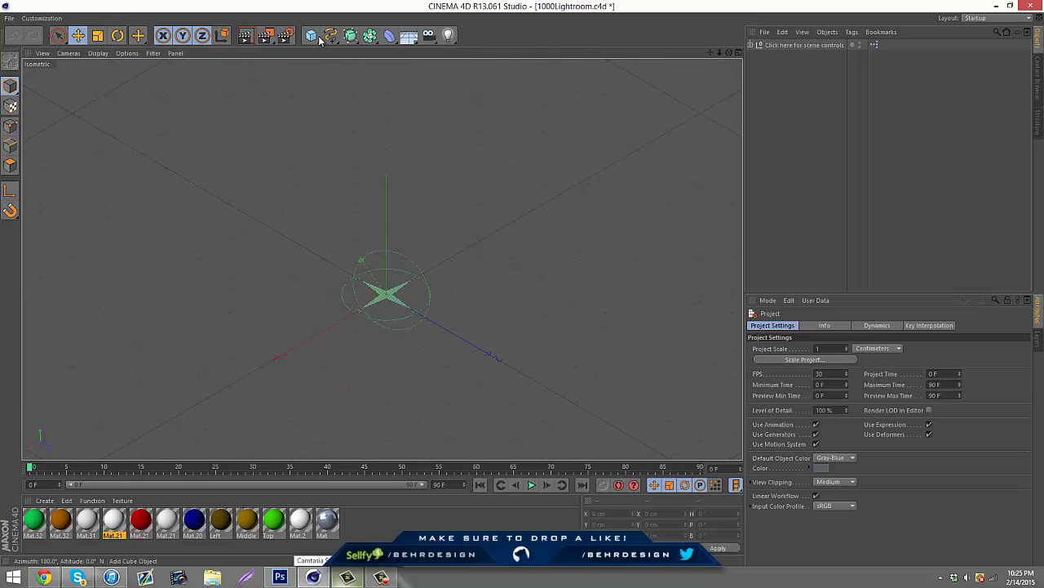
click(312, 36)
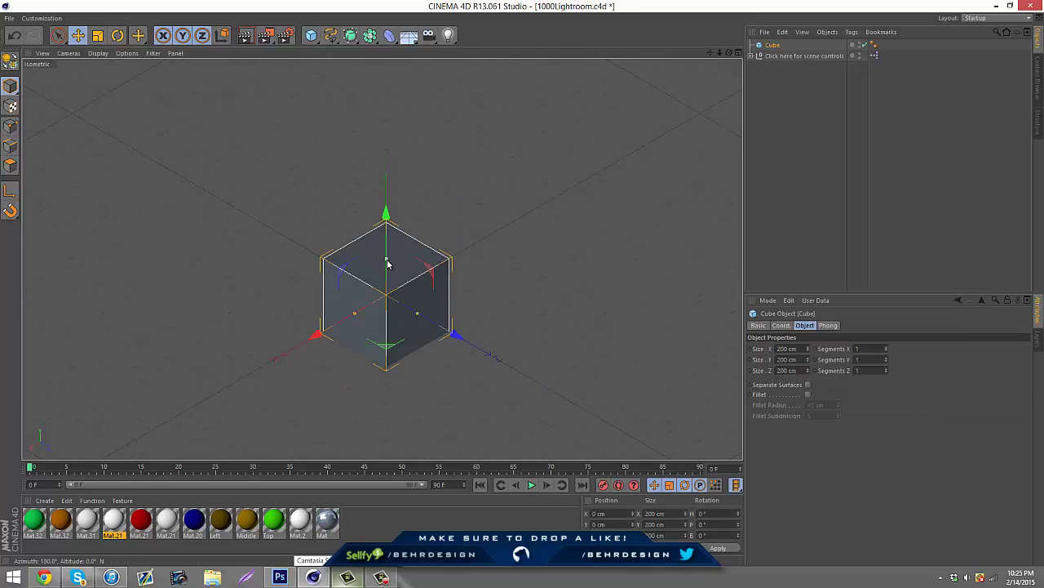
drag(388, 264, 314, 309)
drag(329, 343, 517, 292)
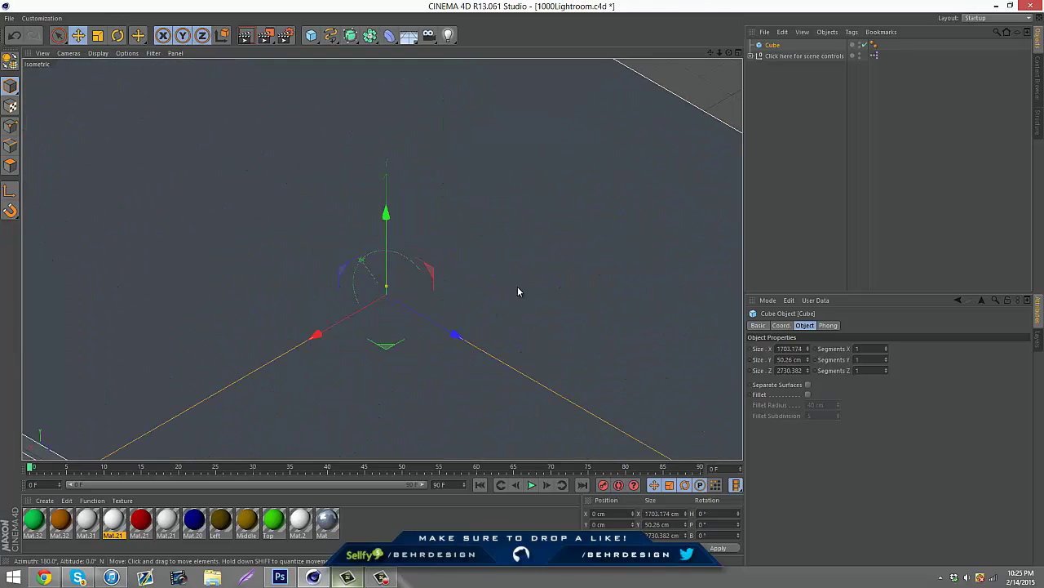
drag(164, 405, 166, 403)
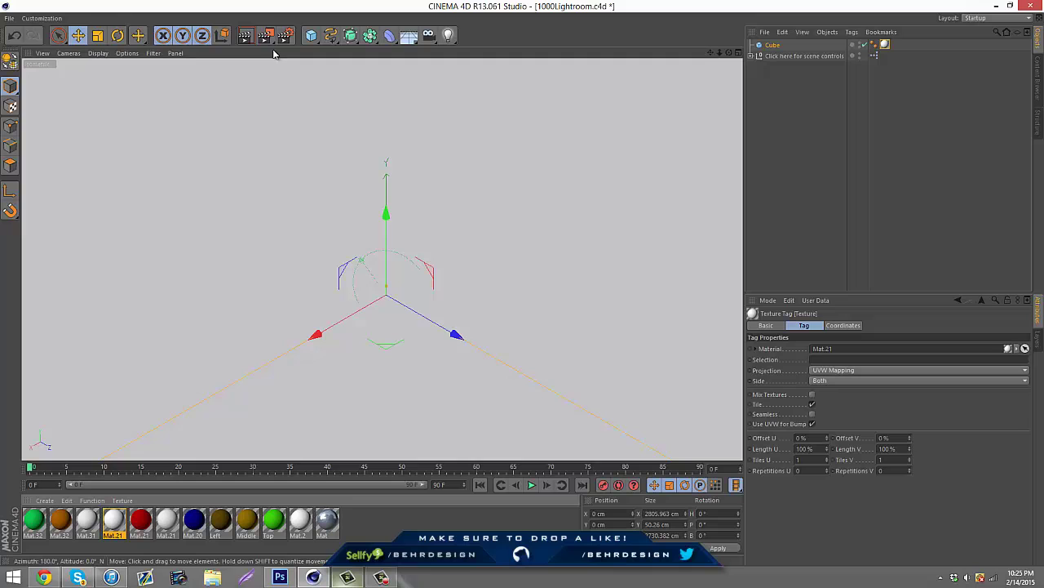
click(245, 35)
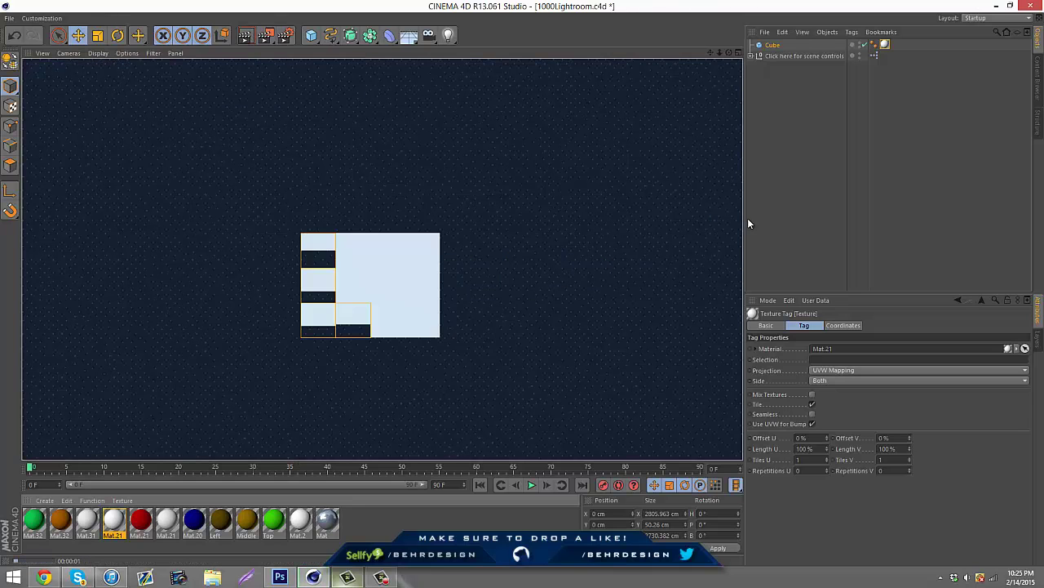
click(627, 143)
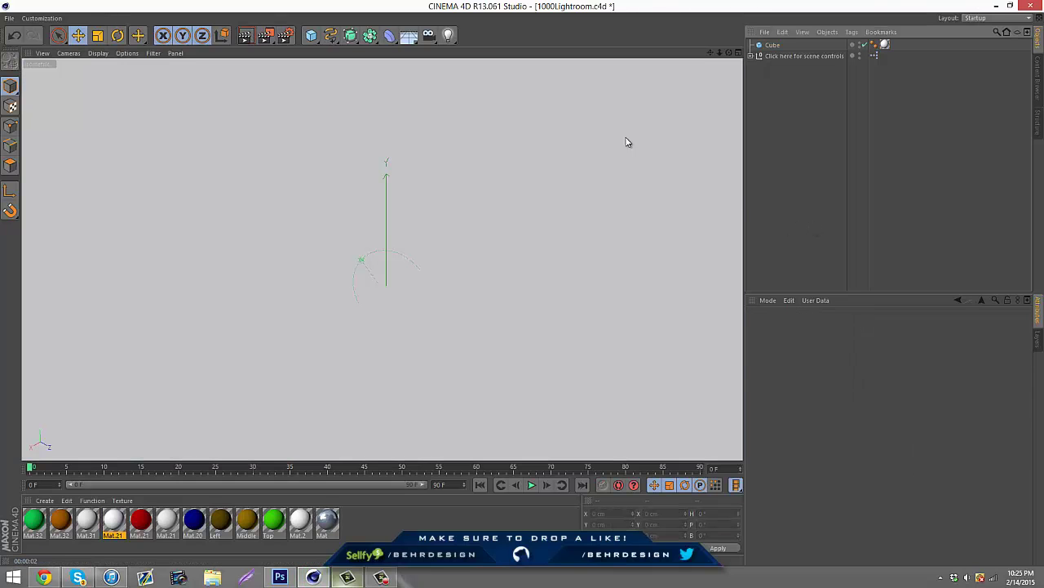
Step: Add a second cube, Cube.1, and position it just above the floor
click(311, 35)
drag(387, 189, 383, 175)
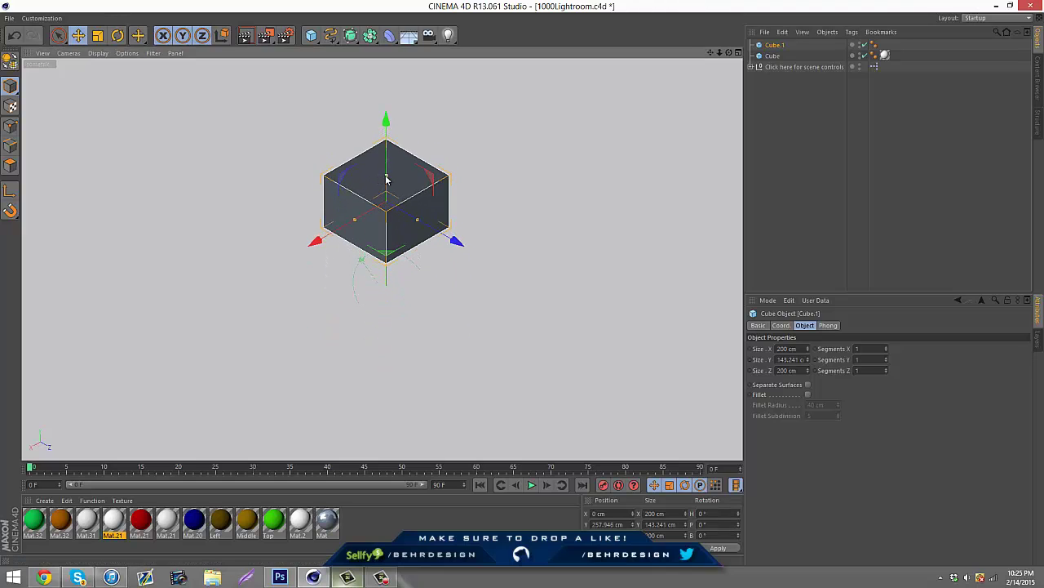
drag(427, 183, 423, 201)
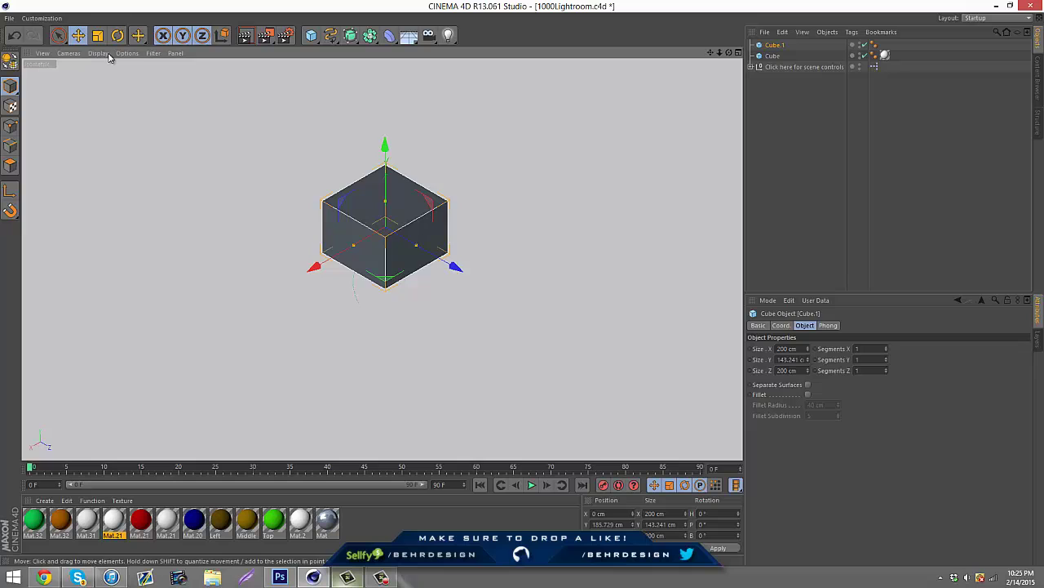
Step: Shrink Cube.1 slightly, switch to the Standard layout, and nudge the cube lower
click(97, 35)
drag(513, 166, 489, 168)
click(41, 18)
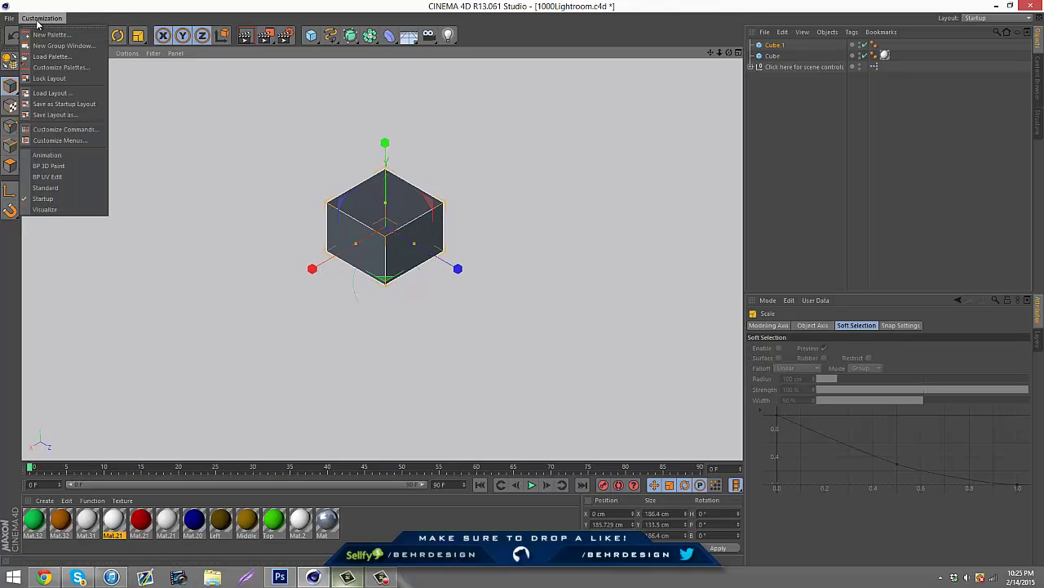
click(45, 187)
click(357, 182)
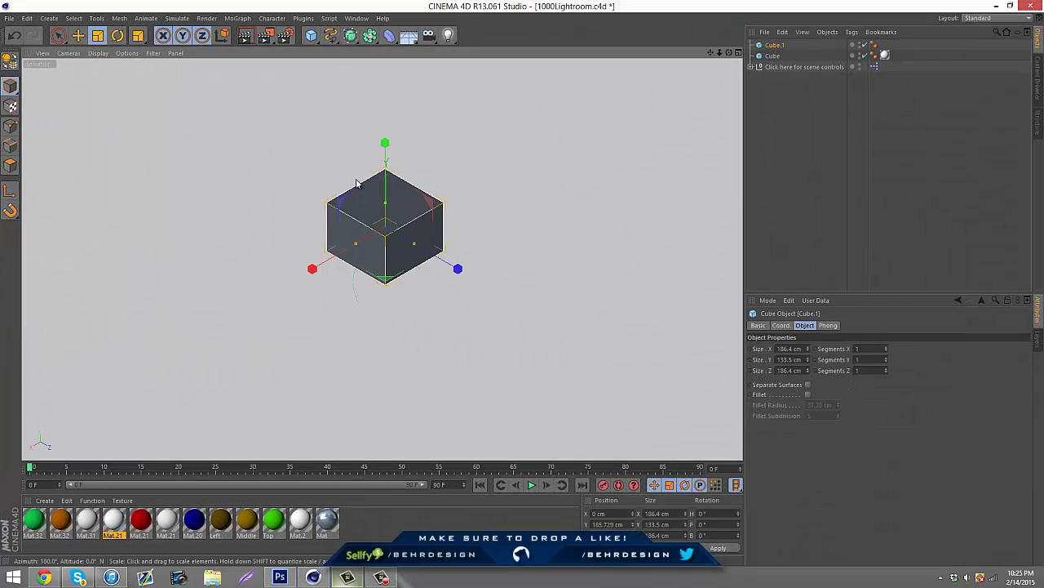
click(78, 35)
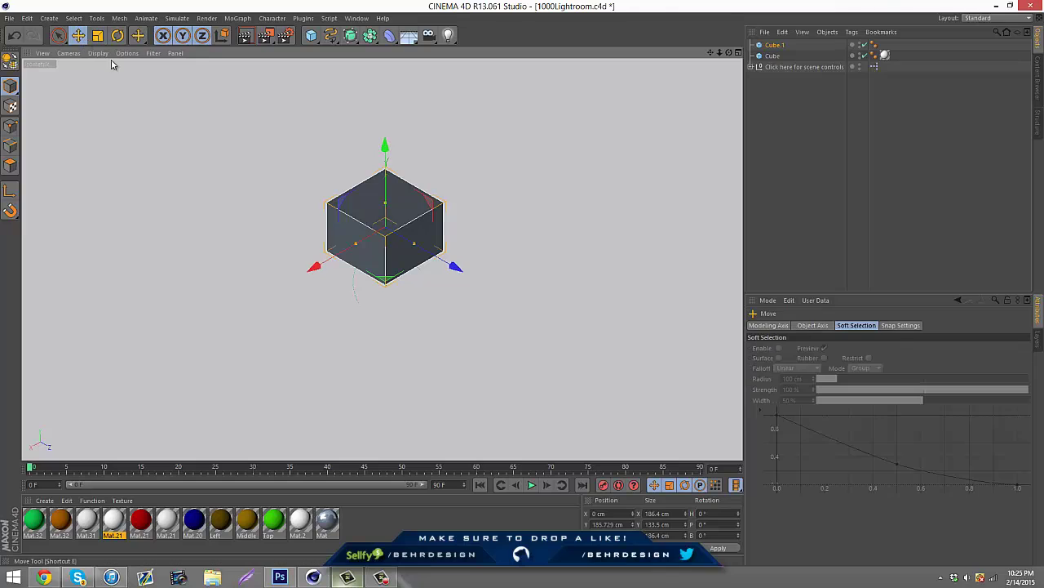
drag(281, 135, 270, 155)
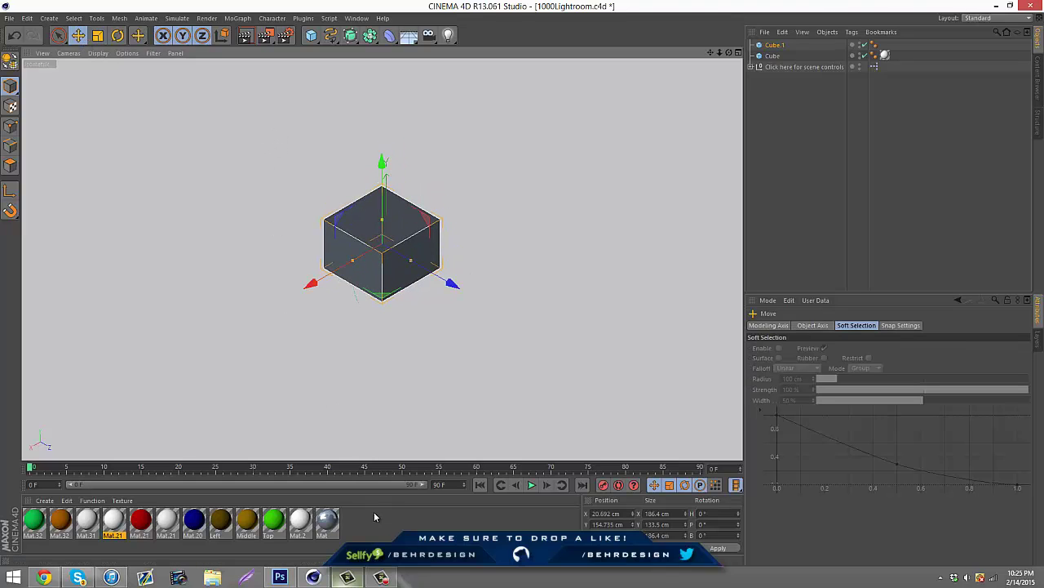
Step: Delete every material except Mat.21 and create a new default material, Mat
drag(352, 523, 143, 502)
key(Delete)
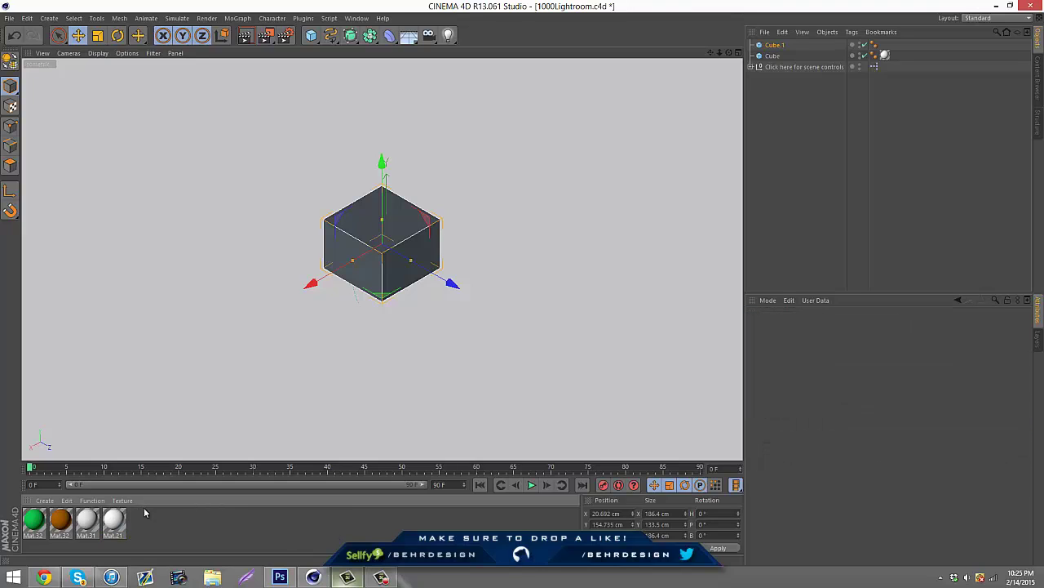
drag(91, 551, 25, 494)
key(Delete)
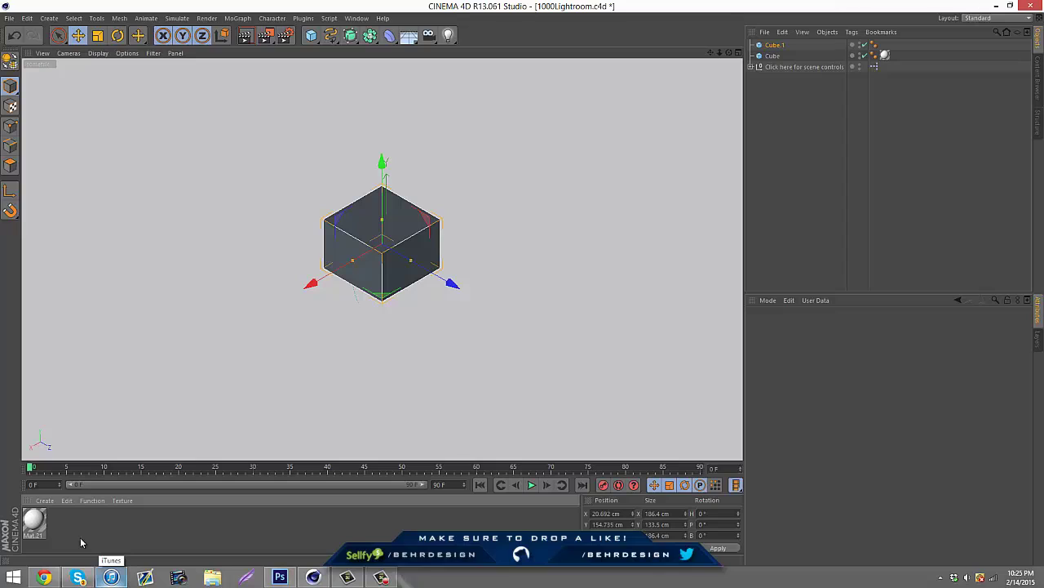
double_click(86, 536)
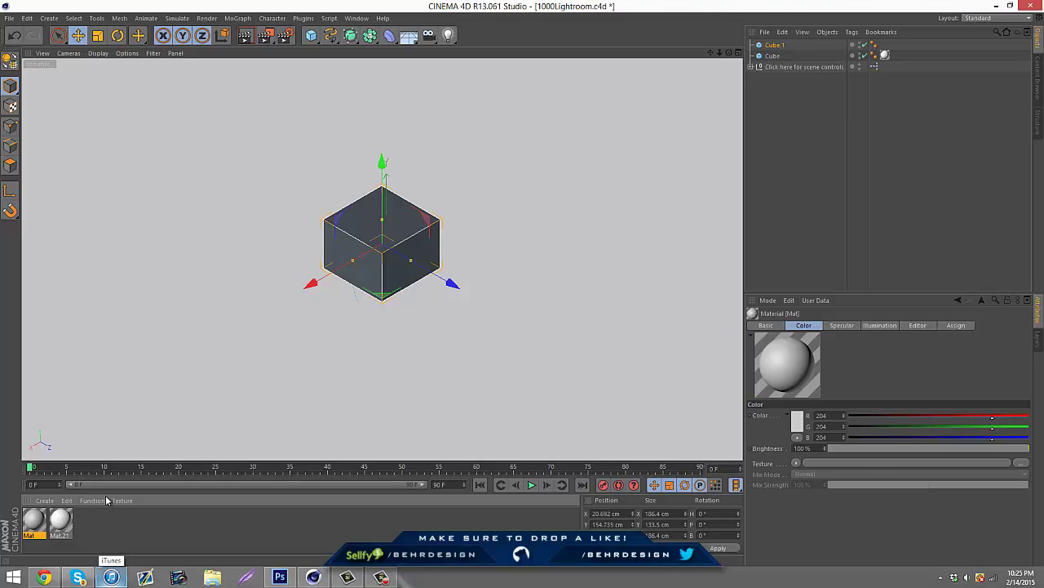
Step: Make Mat pure red and enable reflection at 15% brightness
double_click(34, 526)
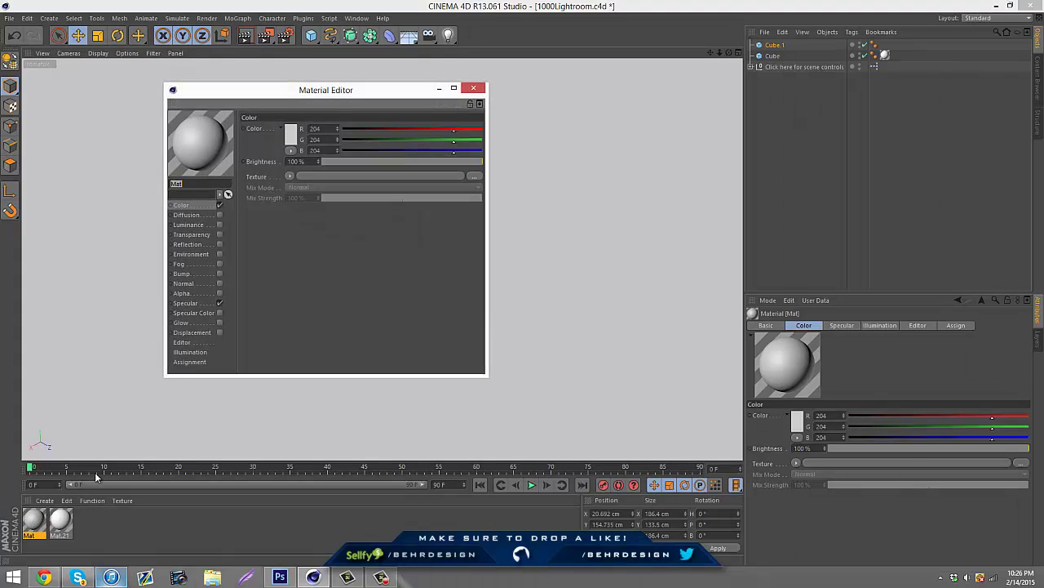
click(291, 139)
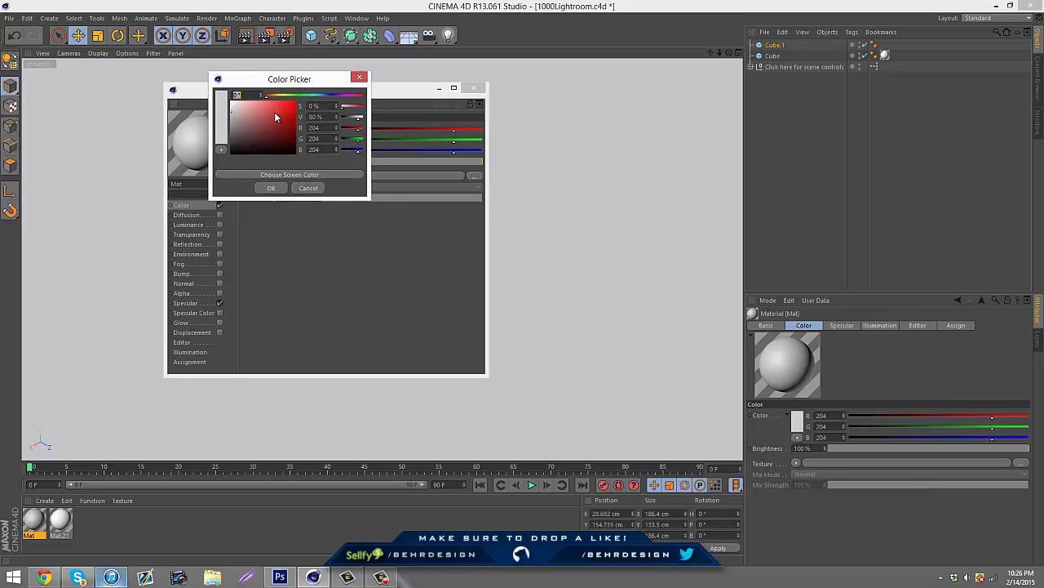
drag(282, 113, 345, 94)
click(268, 189)
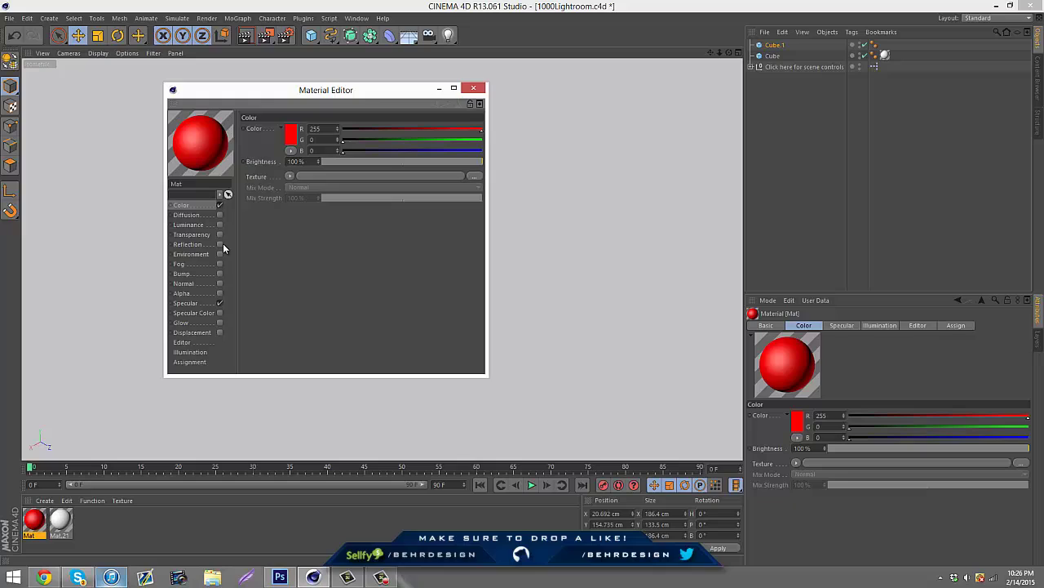
click(219, 244)
click(349, 163)
drag(348, 161, 356, 164)
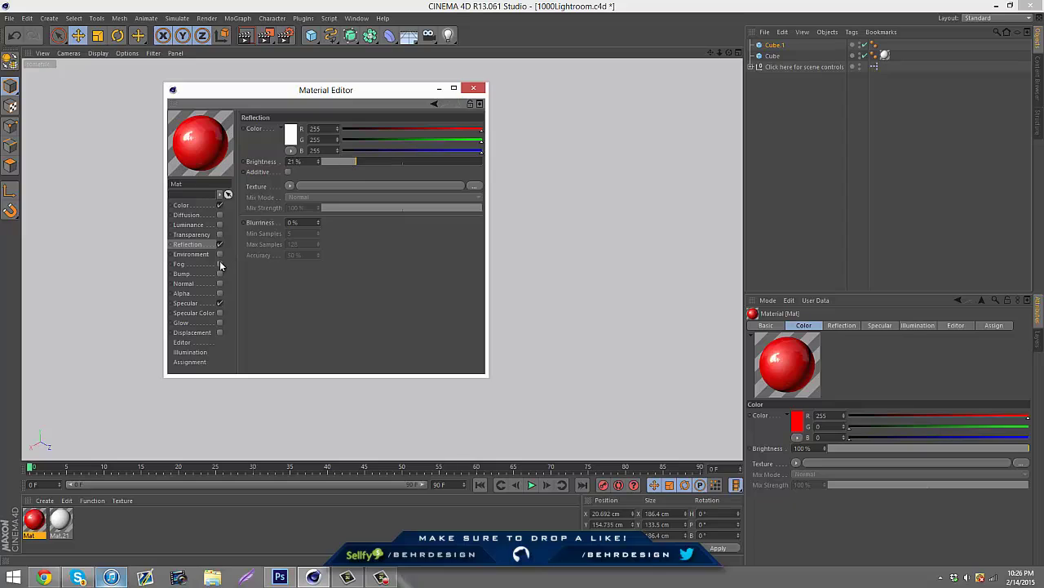
Step: Enable low-brightness luminance and glow with 50% outer and inner strength on Mat
click(219, 224)
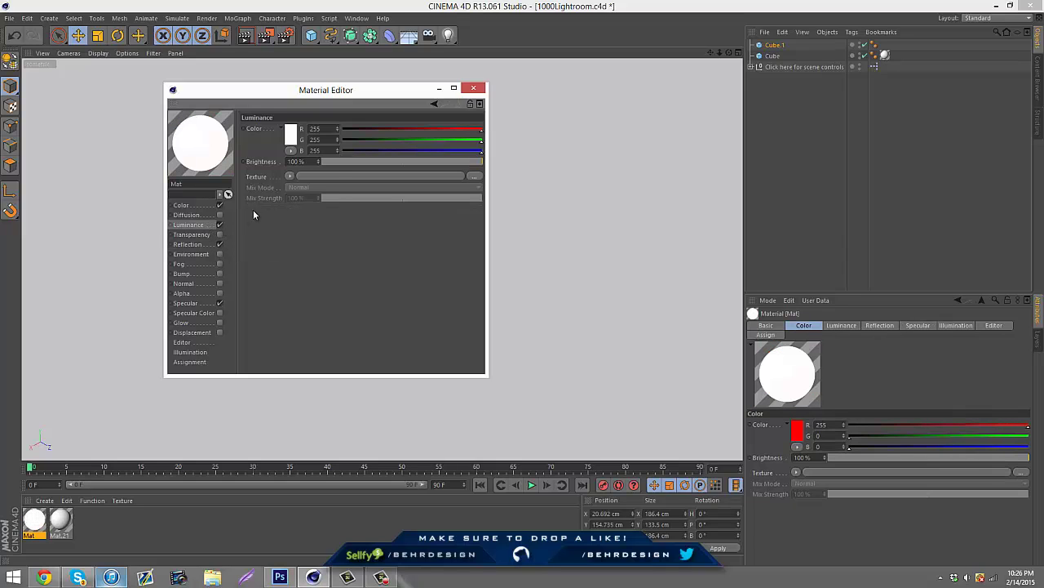
click(331, 162)
mouse_move(333, 163)
mouse_down()
mouse_move(374, 162)
mouse_move(328, 164)
mouse_move(341, 165)
mouse_up()
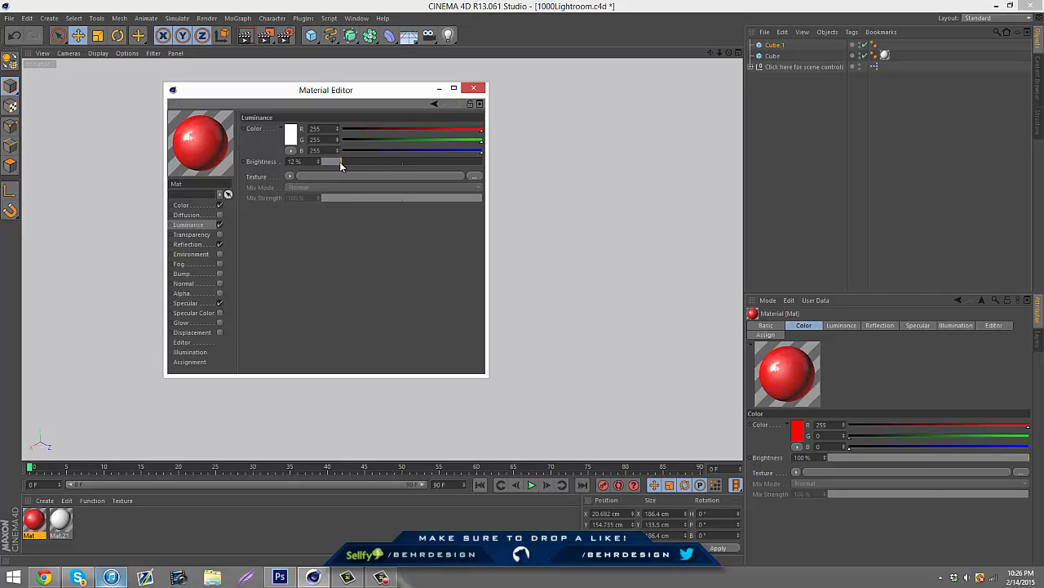
click(220, 323)
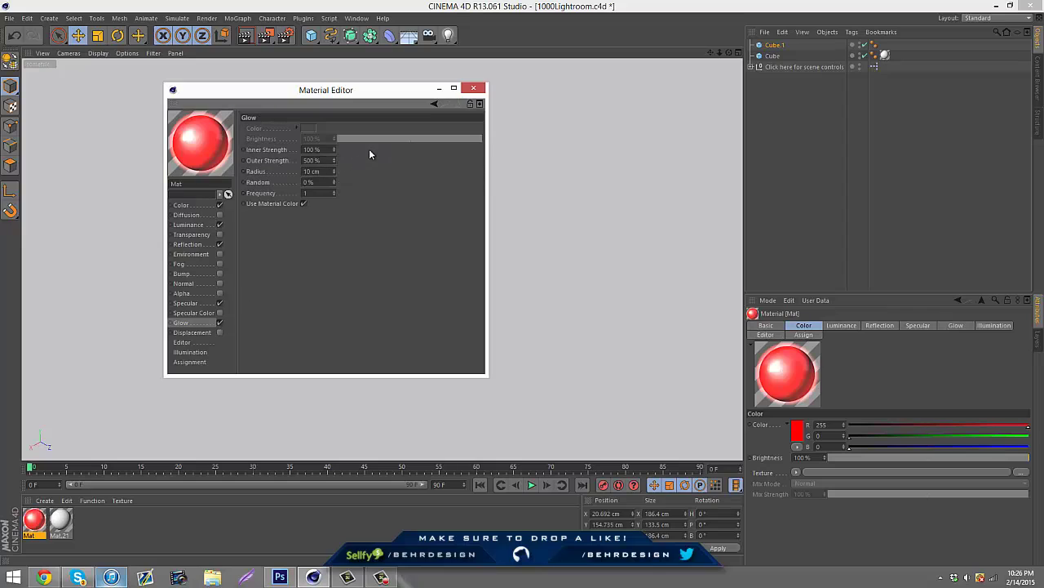
click(328, 159)
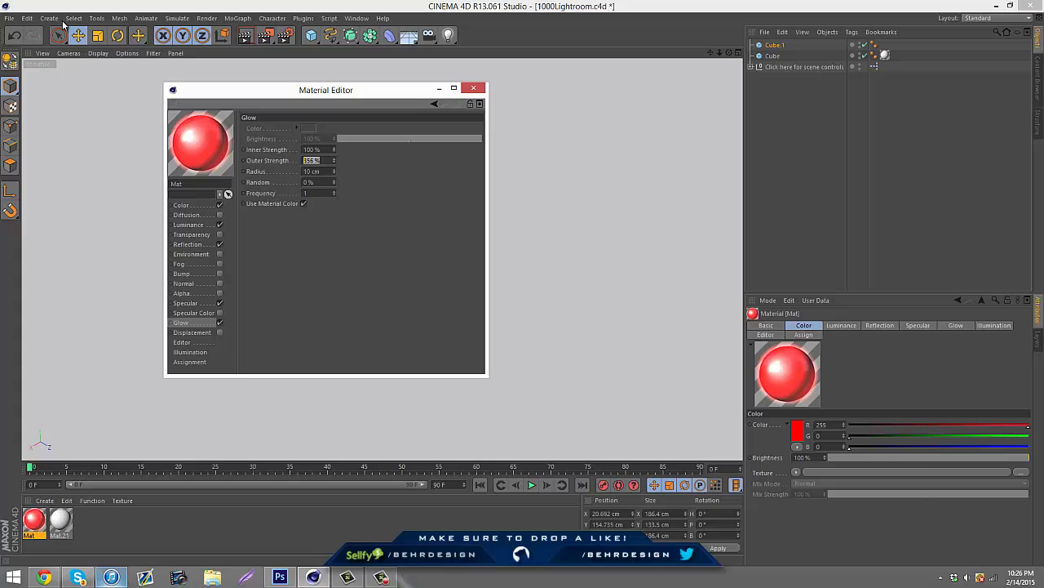
text(50)
key(Return)
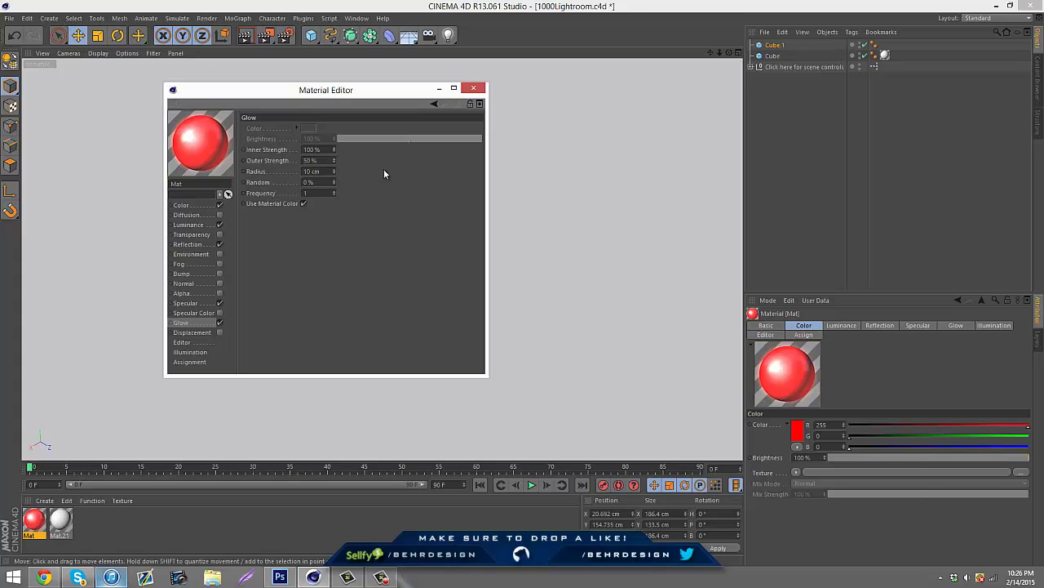
click(318, 149)
text(50)
key(Return)
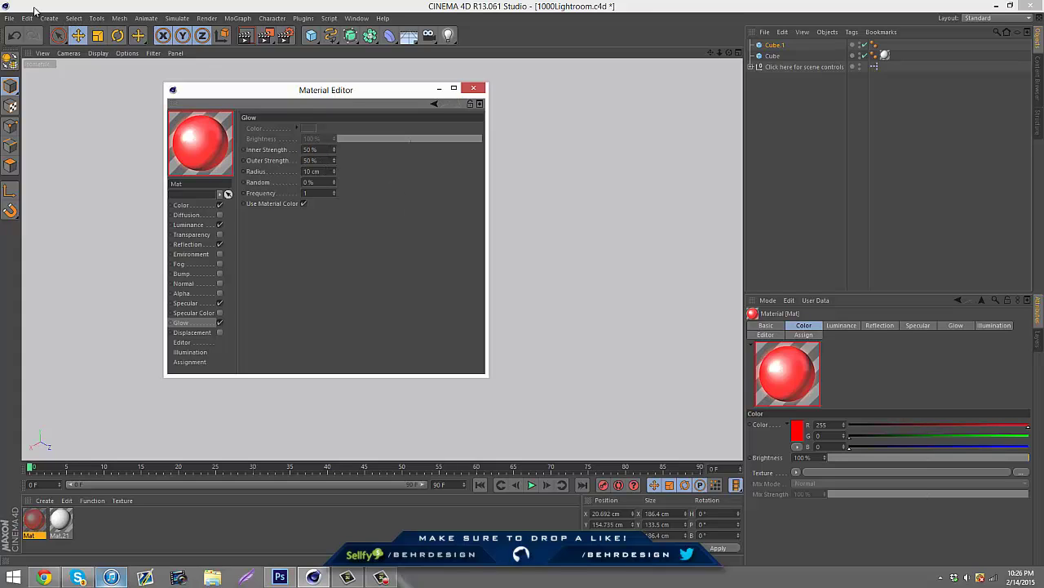
Step: Apply the red Mat to Cube.1 and render a preview
click(473, 87)
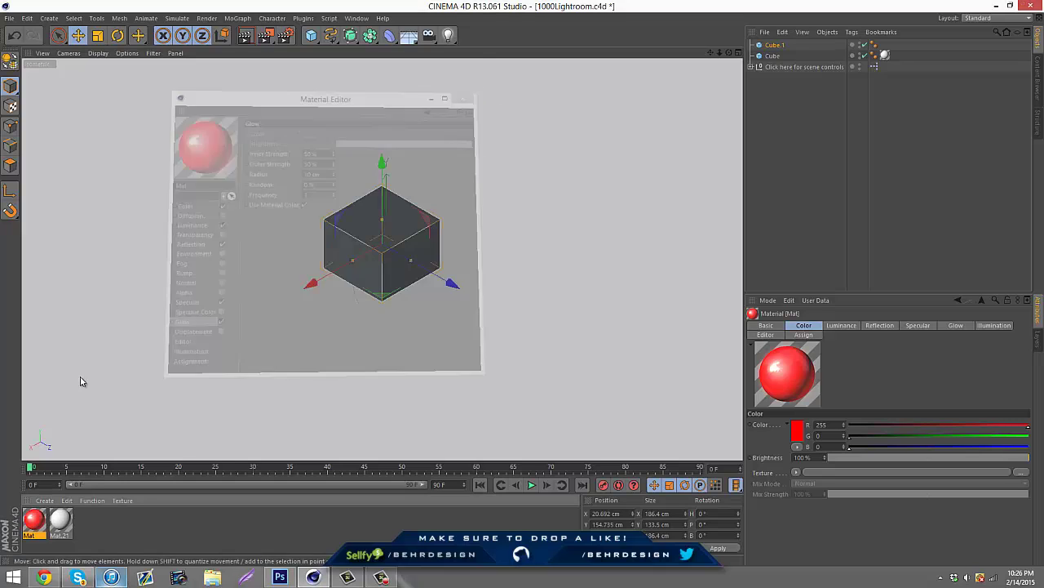
drag(34, 519, 376, 269)
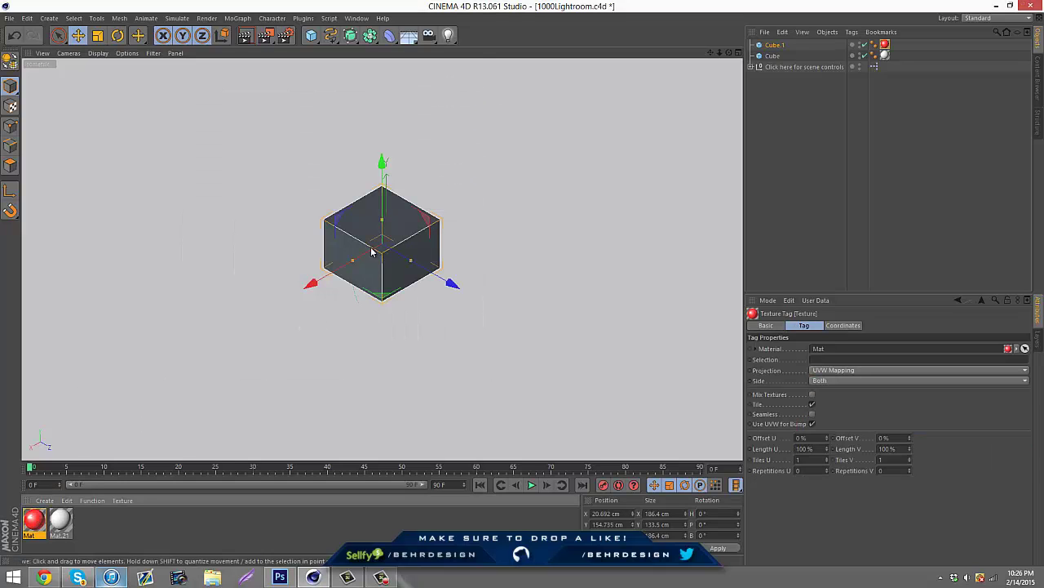
click(245, 35)
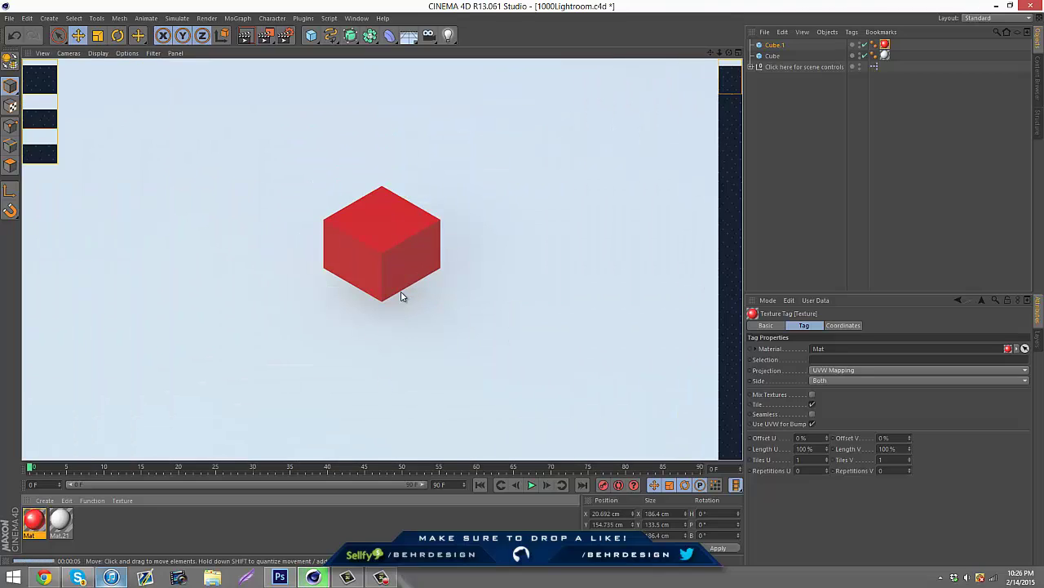
Step: Create Mat.1 and set its colour to blue RGB 0/170/255
double_click(119, 523)
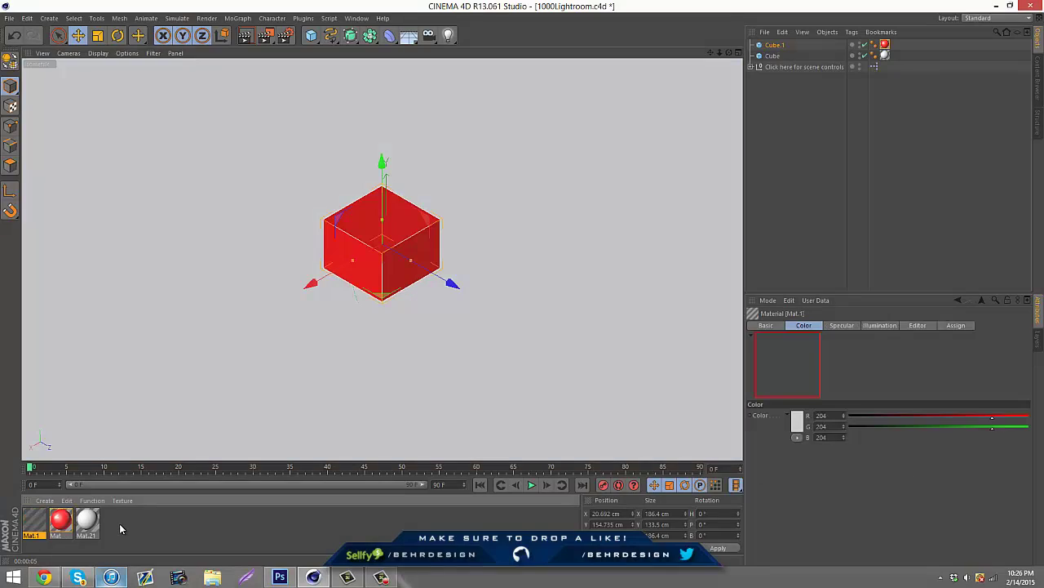
double_click(34, 519)
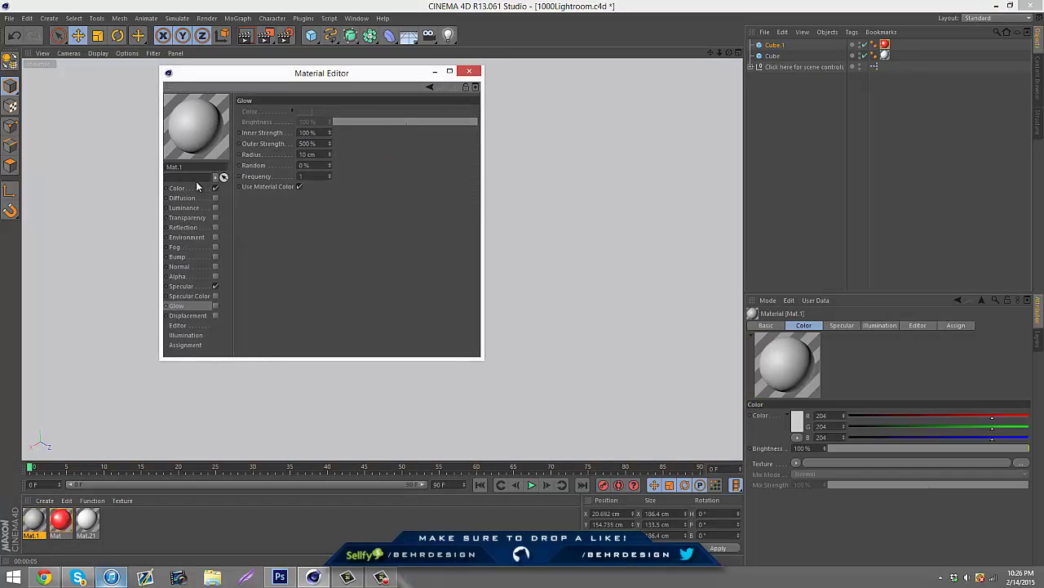
click(196, 187)
click(290, 116)
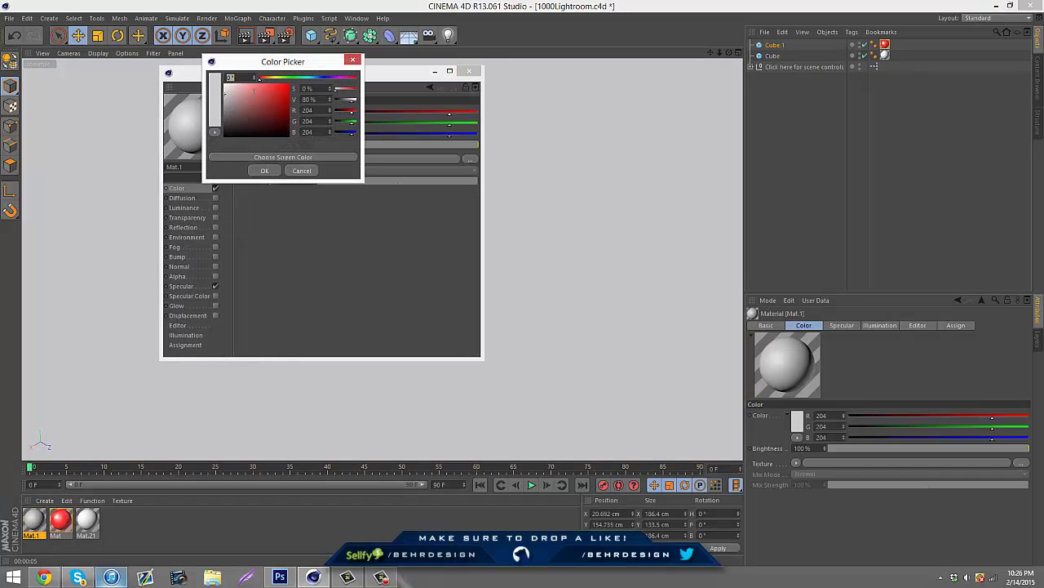
click(313, 78)
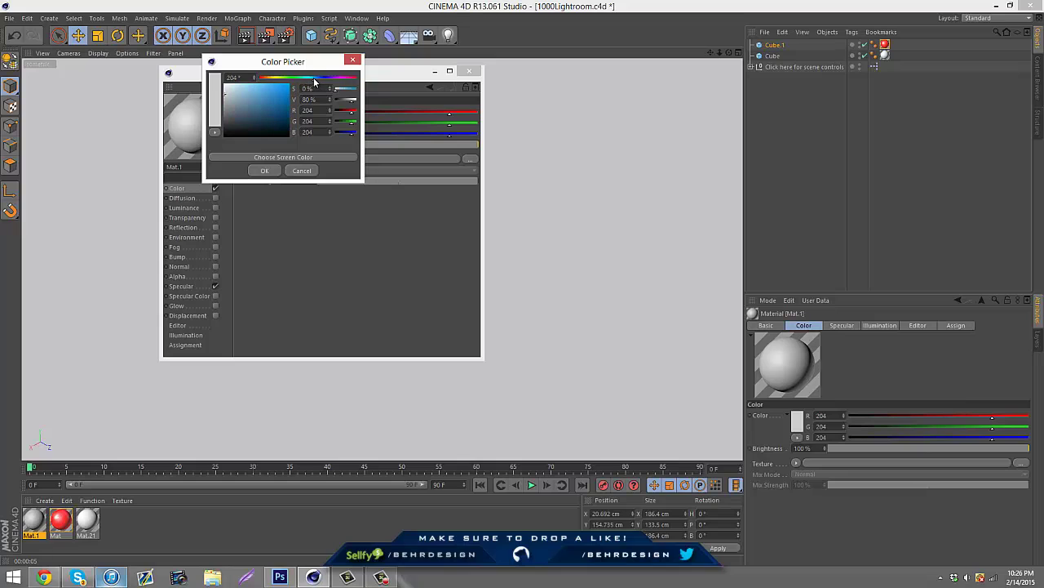
click(264, 171)
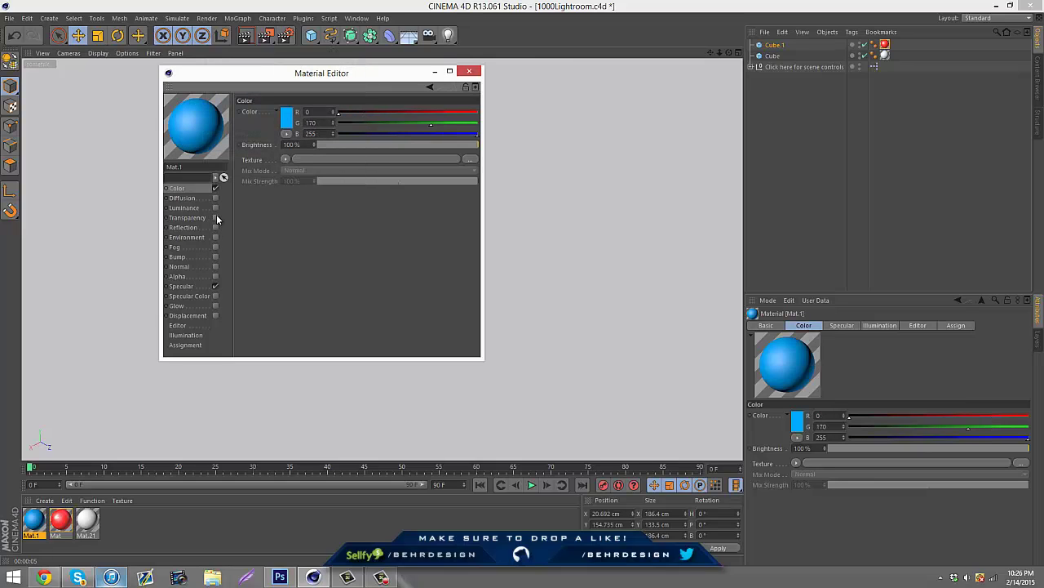
Step: Enable transparency at 33%, reflection, and glow with 50% inner and outer strength on Mat.1
click(216, 217)
mouse_move(373, 146)
mouse_down()
mouse_move(390, 147)
mouse_move(363, 144)
mouse_move(430, 143)
mouse_move(385, 145)
mouse_up()
click(215, 227)
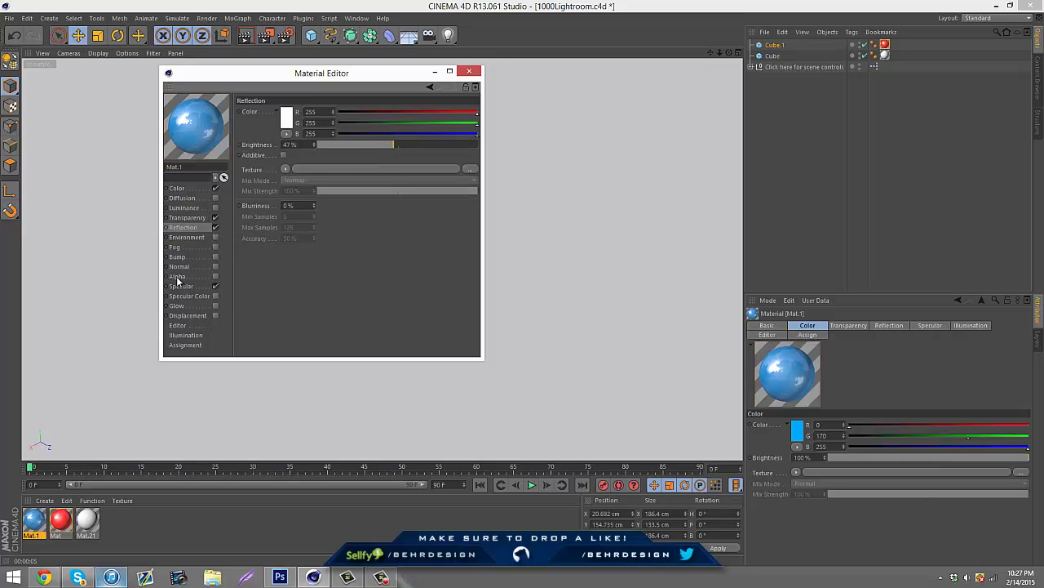
click(216, 306)
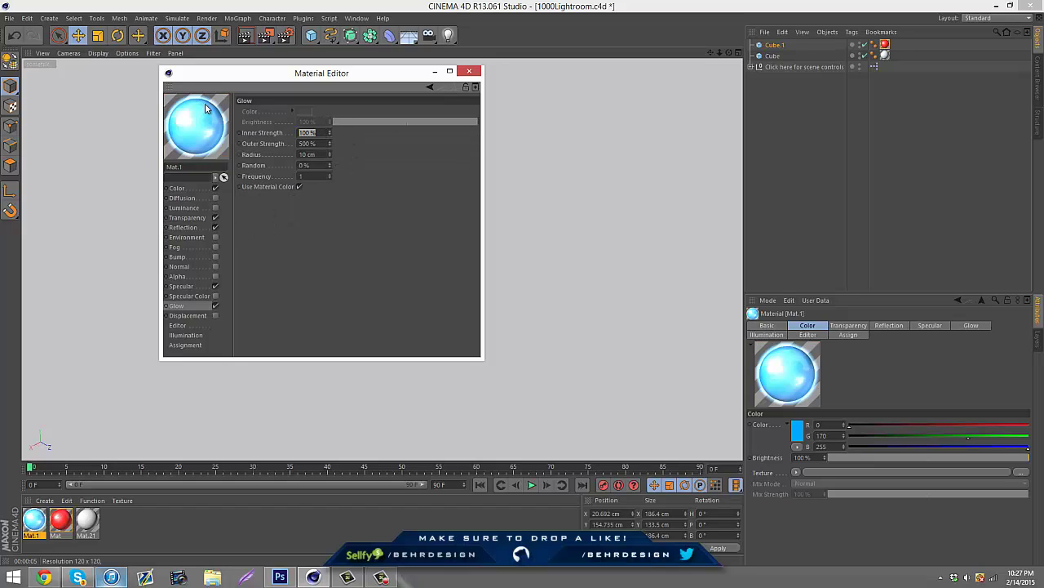
text(50)
key(Return)
double_click(310, 143)
text(50)
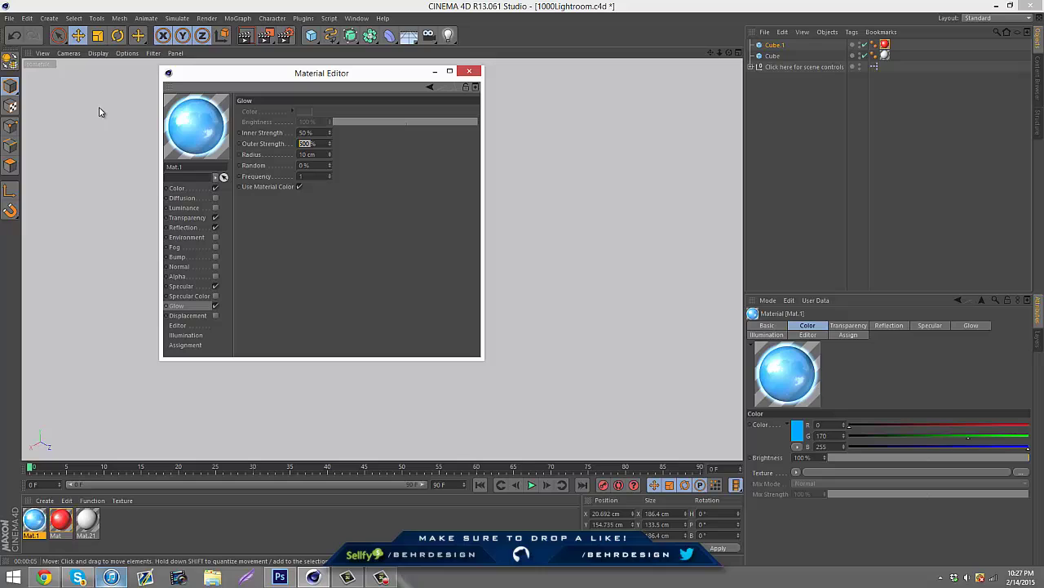
key(Return)
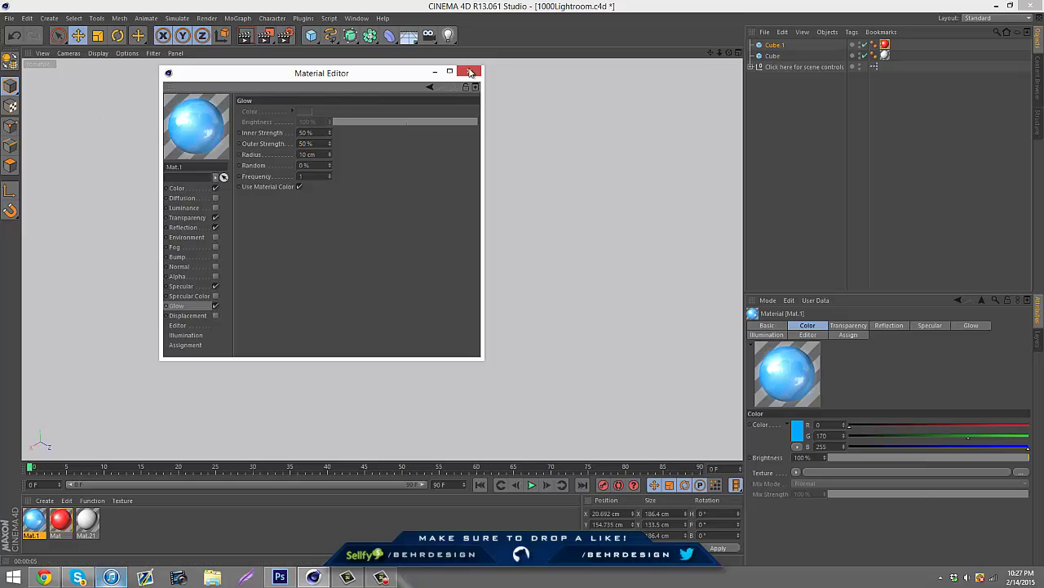
Step: Apply Mat.1 to the cube, deselect everything, and render the view
click(469, 71)
drag(238, 334, 382, 245)
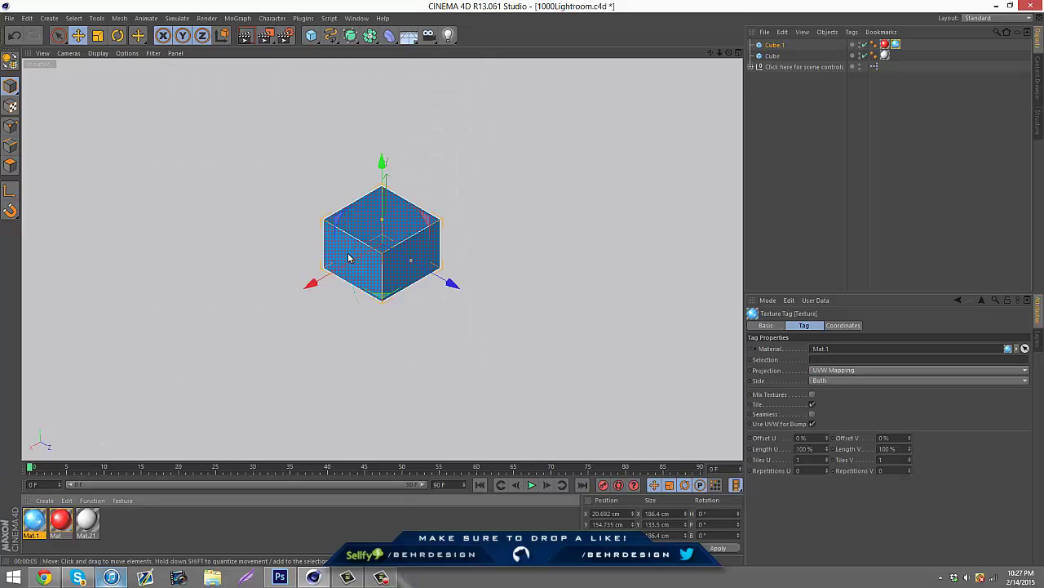
click(781, 31)
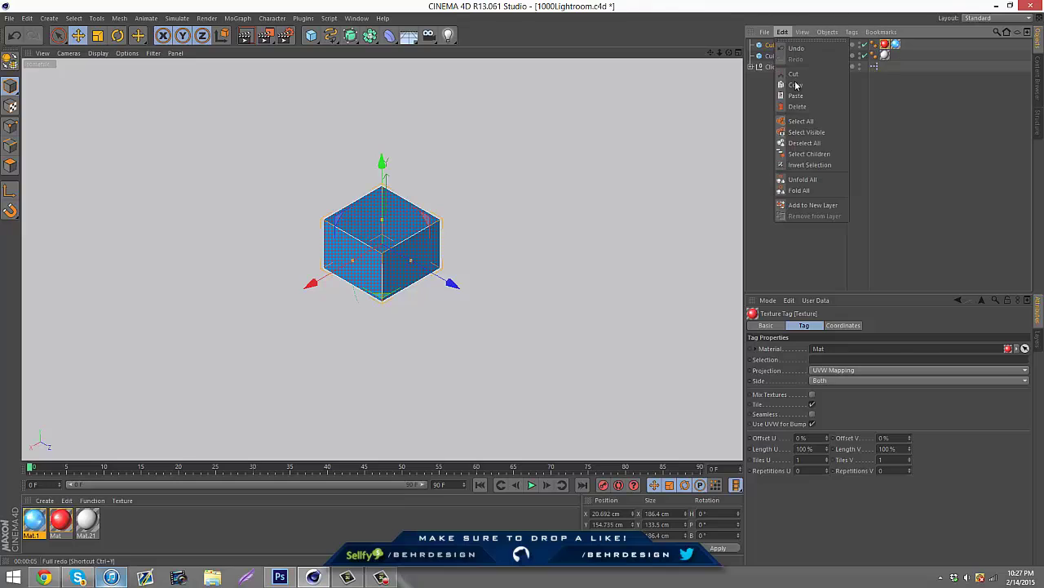
click(796, 105)
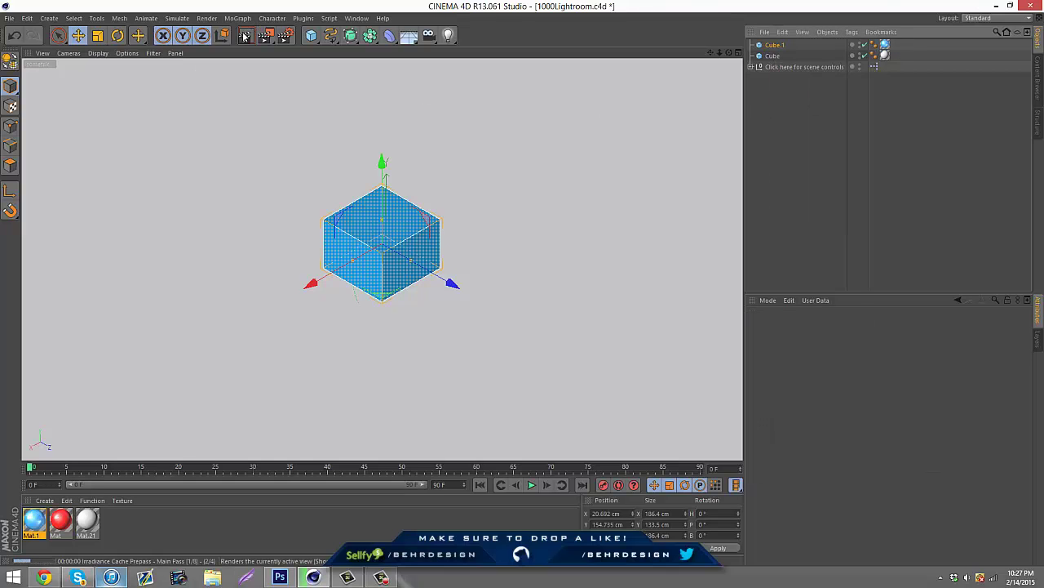
click(244, 36)
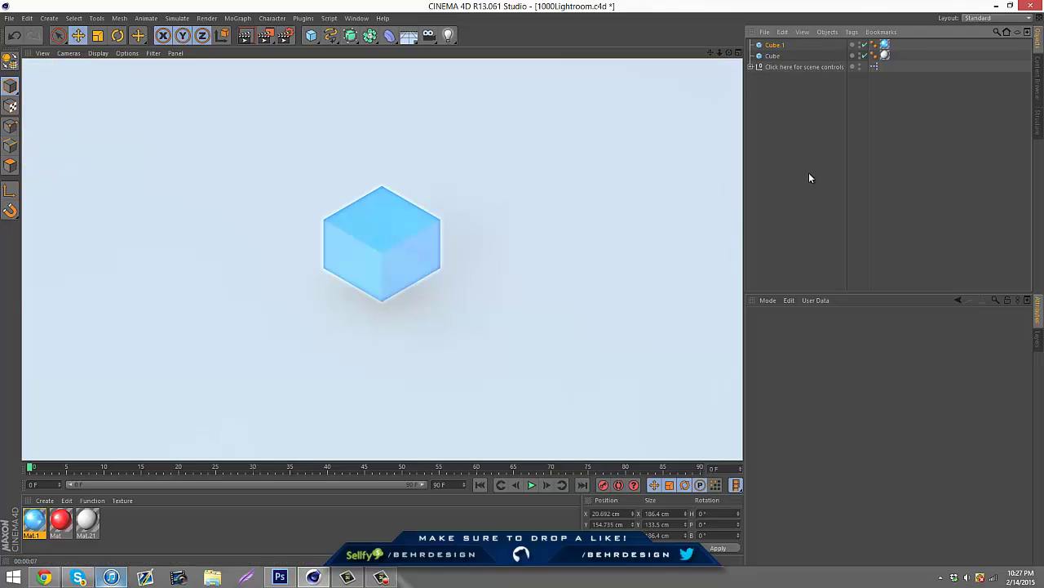
Step: Turn off glow on Mat.1 and re-render the blue cube
double_click(43, 514)
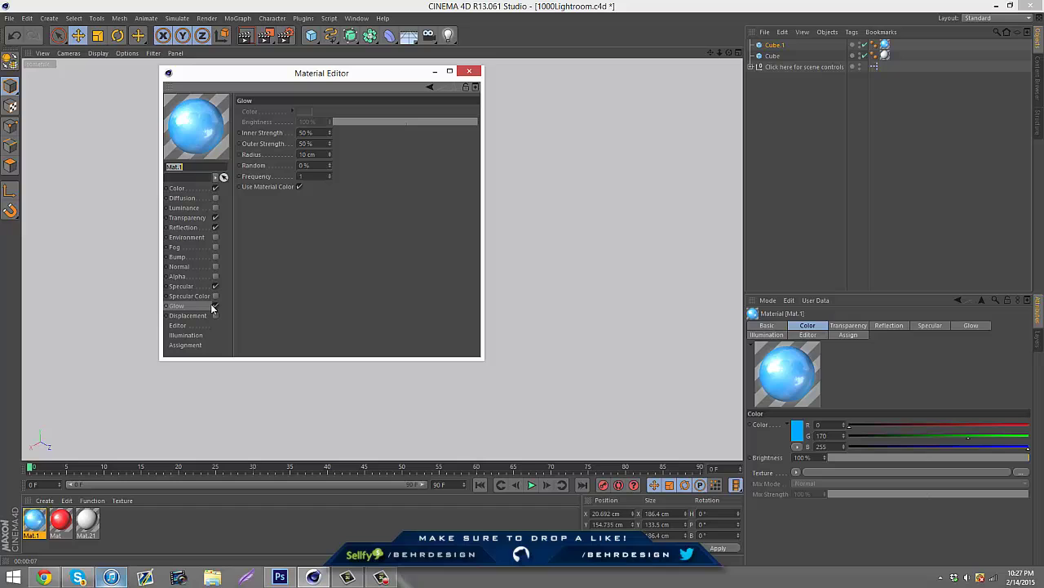
click(214, 306)
click(211, 287)
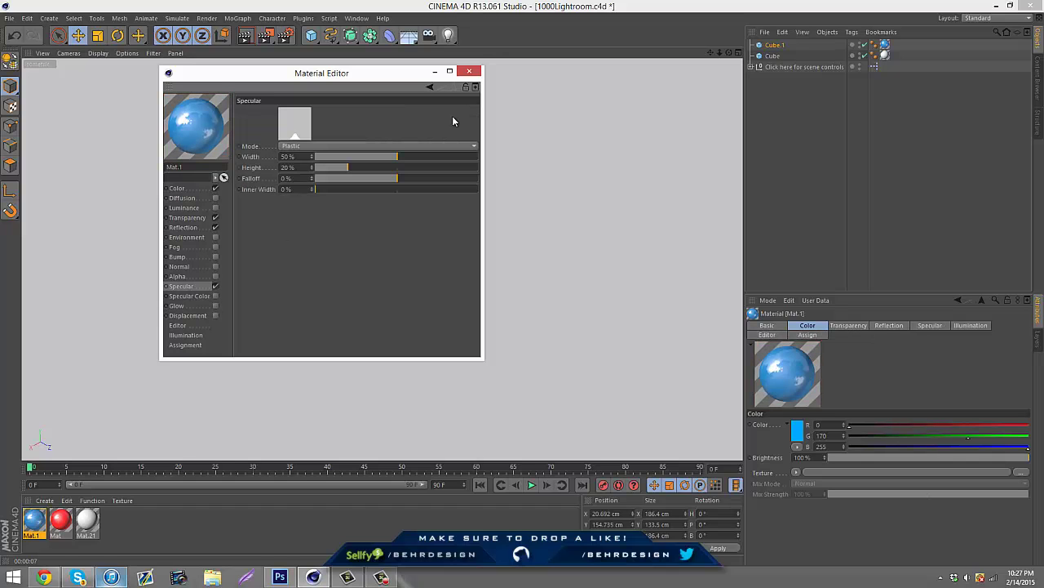
click(470, 72)
click(245, 35)
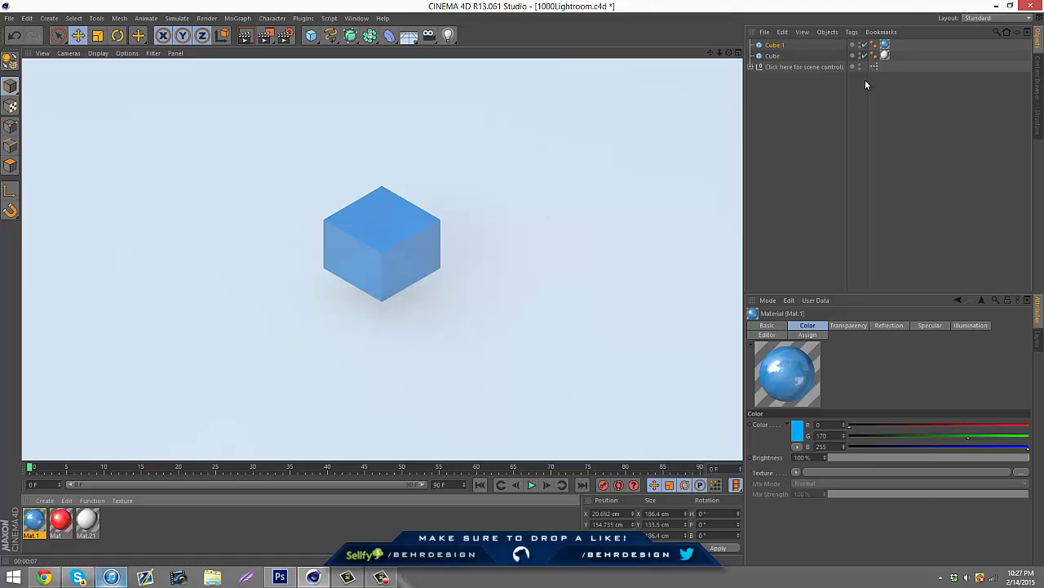
Step: Delete the cube's blue texture tag and create a new material, Mat.2
click(783, 33)
click(796, 99)
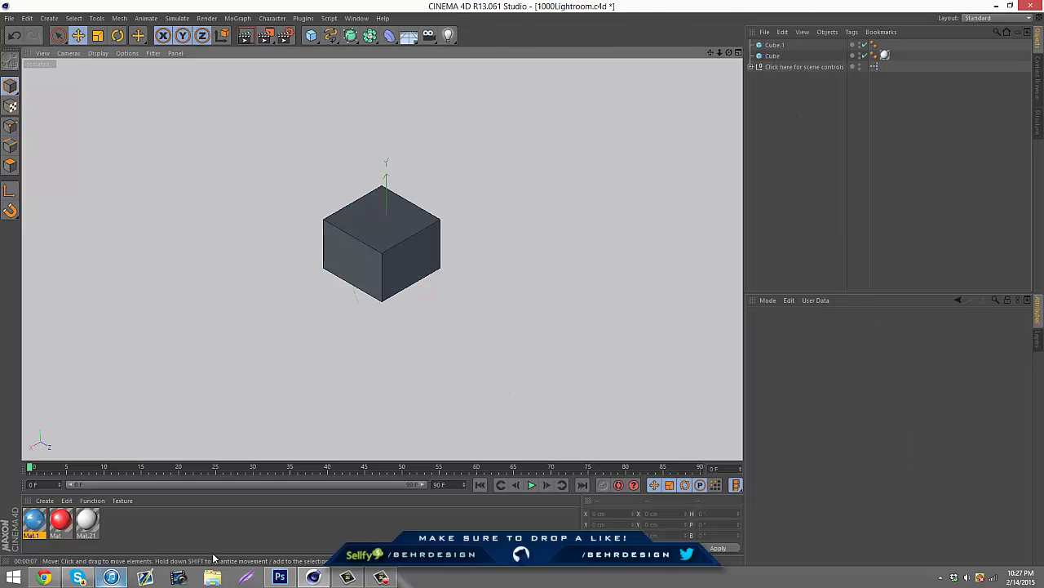
double_click(165, 519)
double_click(35, 517)
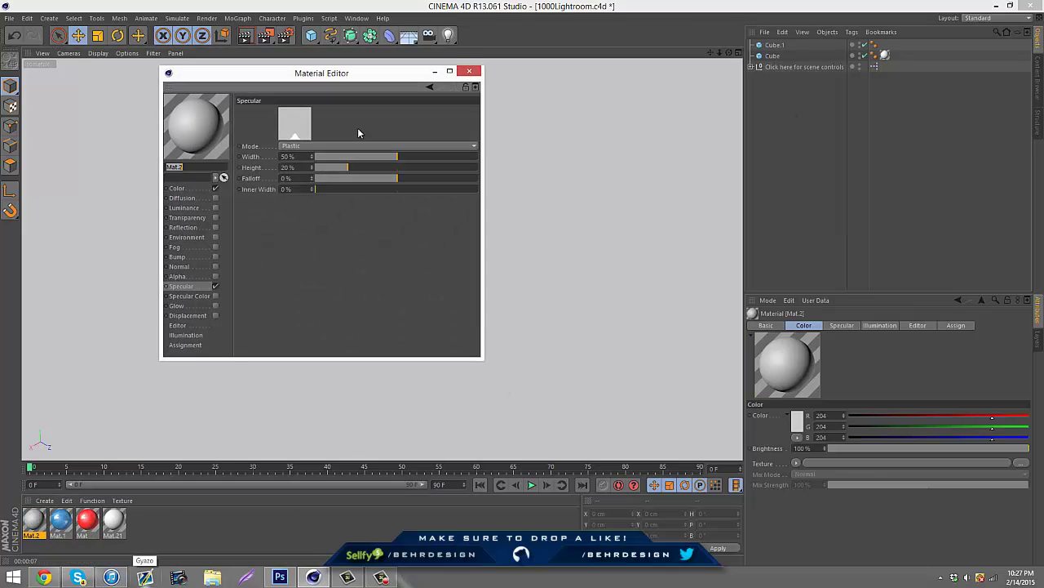
Step: Set Mat.2's colour to brown RGB 111/69/5
click(195, 188)
click(292, 123)
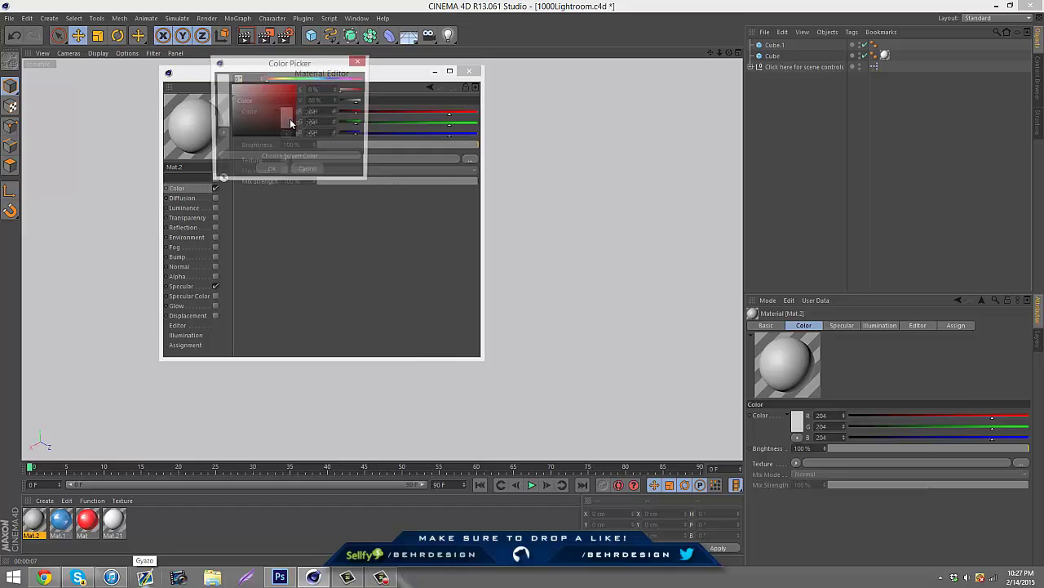
click(271, 79)
click(281, 111)
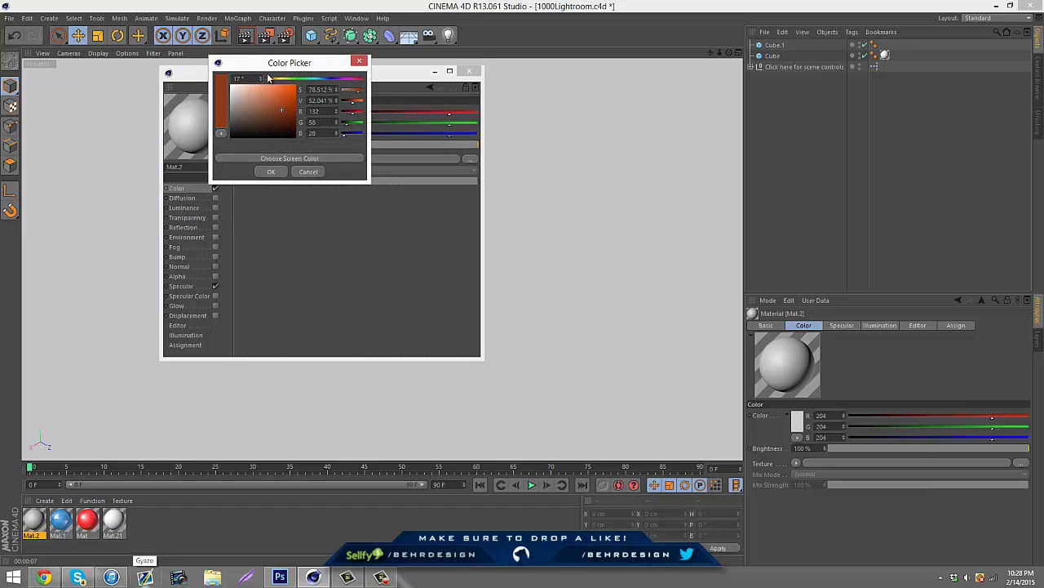
drag(277, 81, 296, 117)
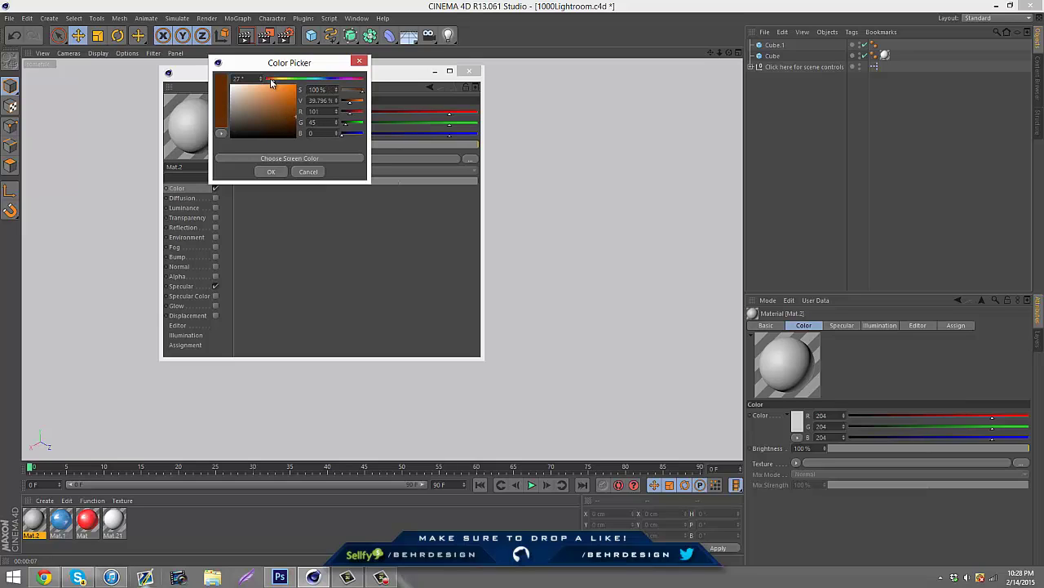
drag(270, 80, 292, 124)
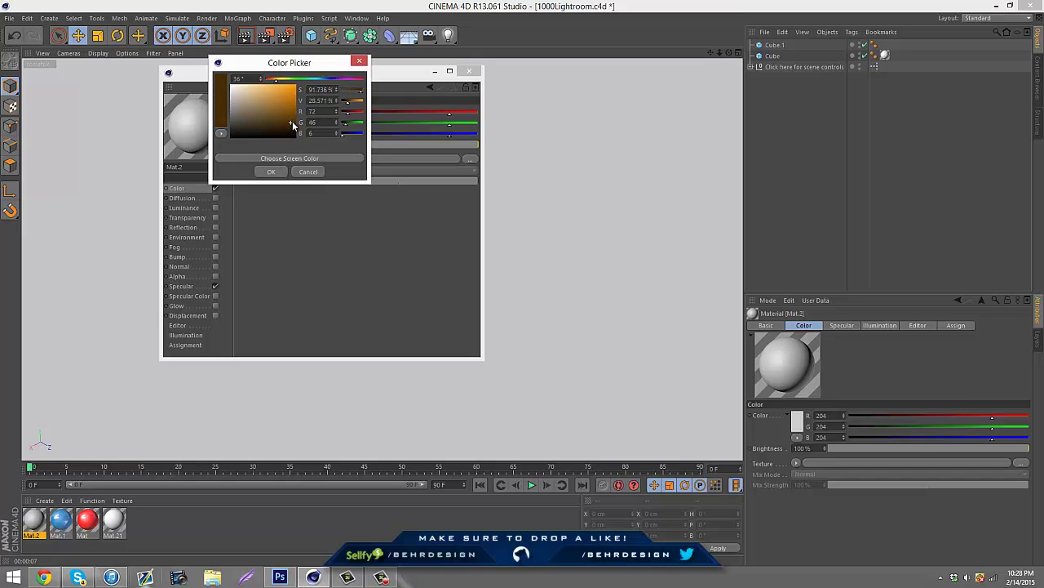
click(273, 172)
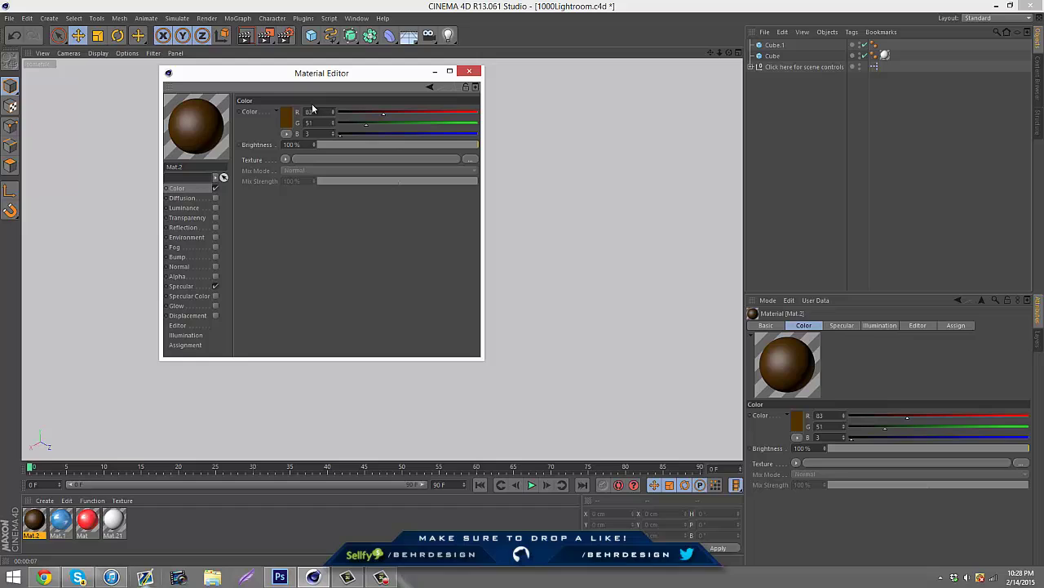
click(282, 118)
drag(282, 117, 292, 118)
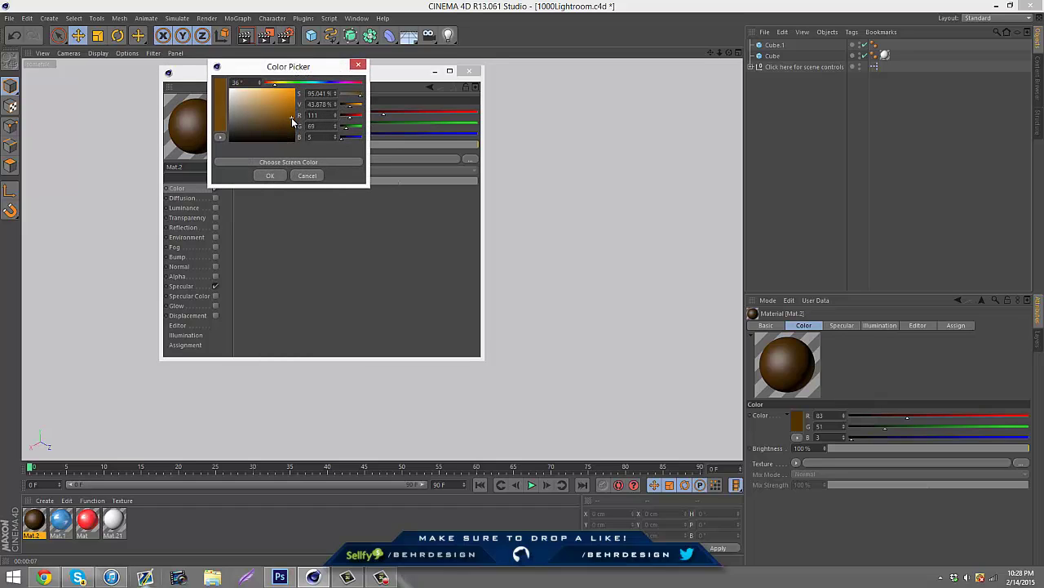
click(271, 175)
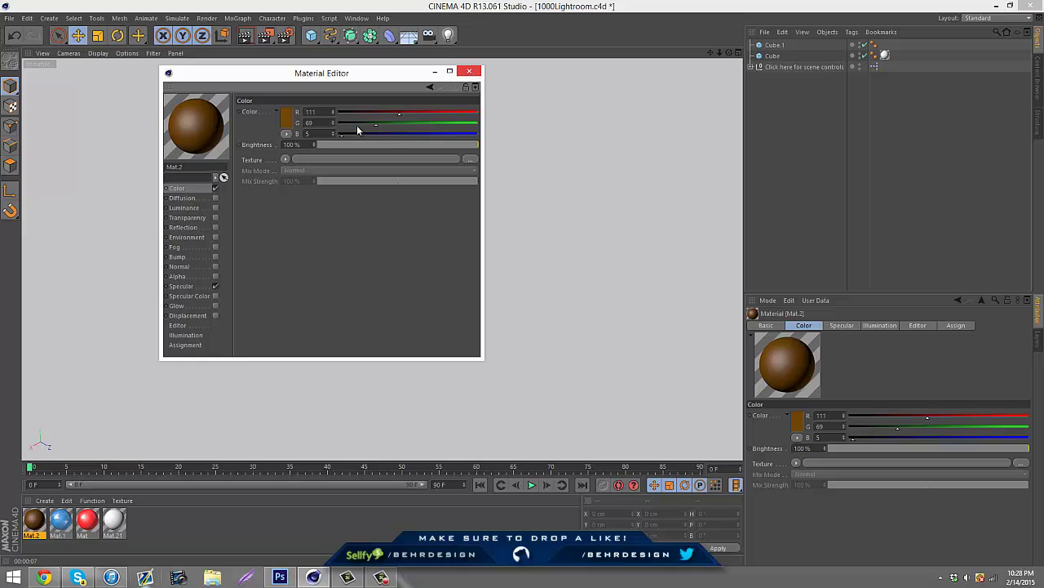
Step: Apply Mat.2 to Cube.1 and render the brown cube
click(469, 71)
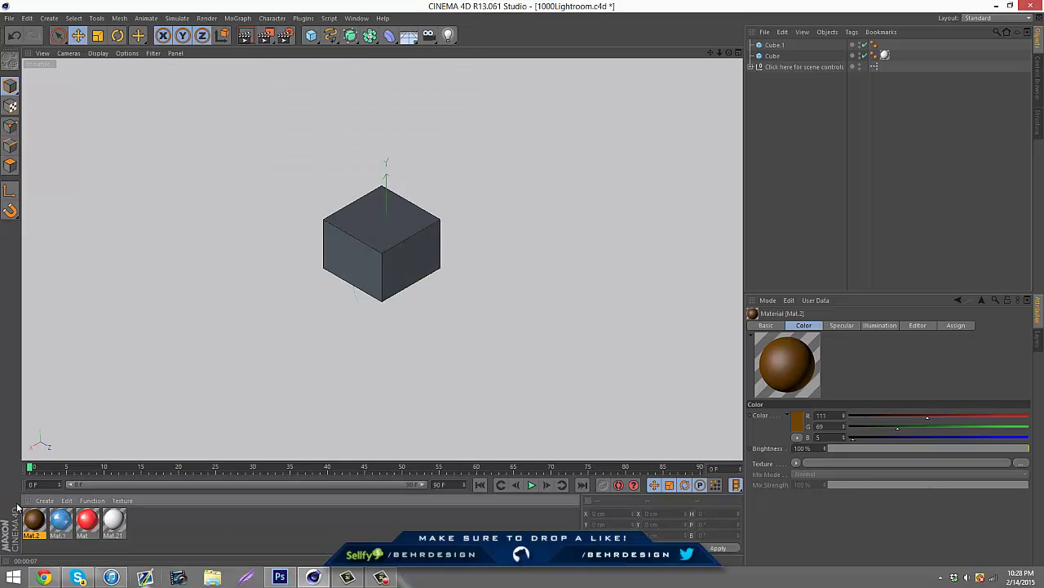
drag(366, 267, 365, 263)
key(ctrl+r)
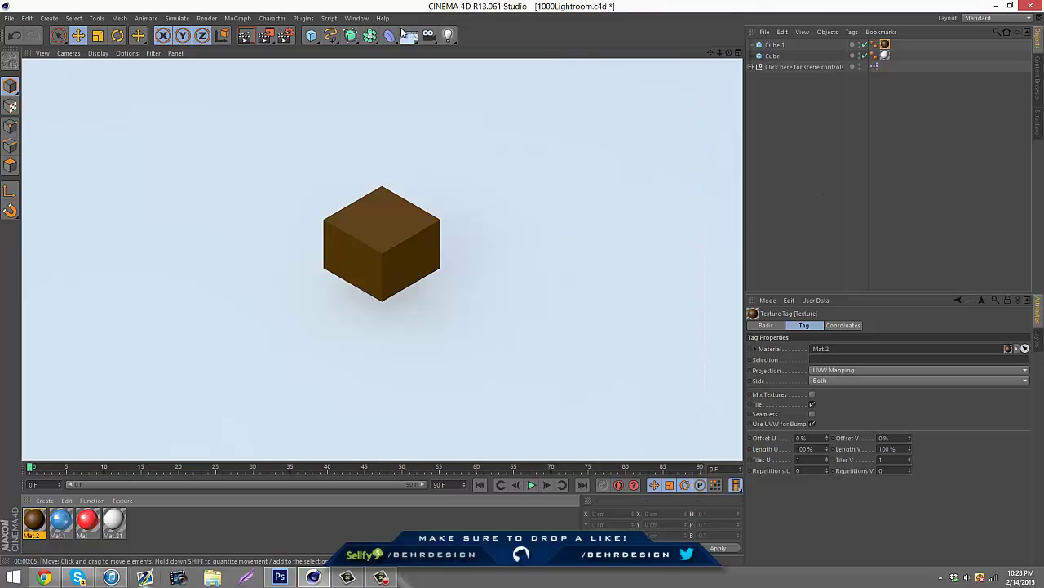
click(357, 18)
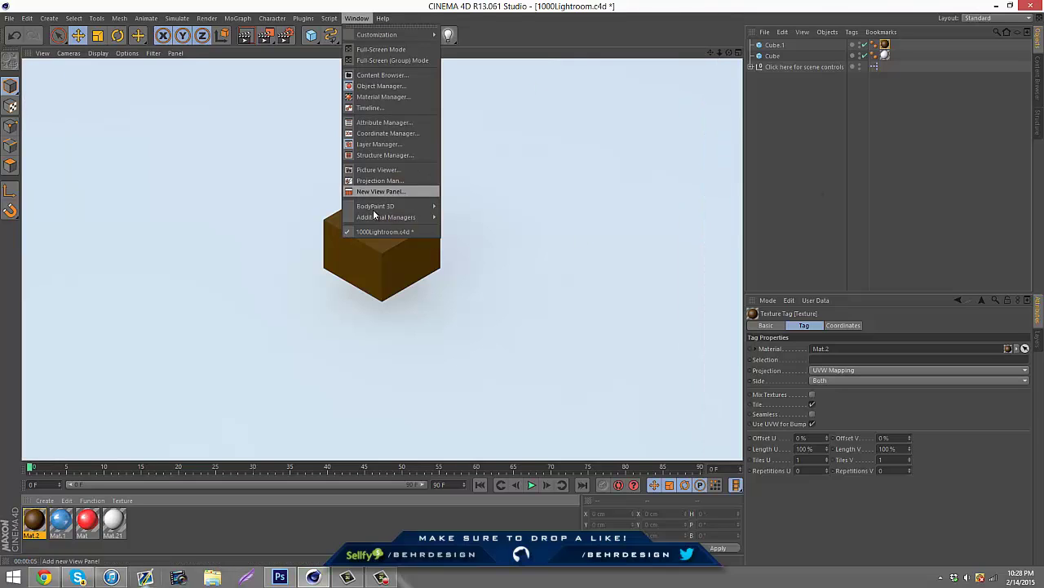
Step: Start a new scene and create an orange test material
click(10, 18)
click(32, 29)
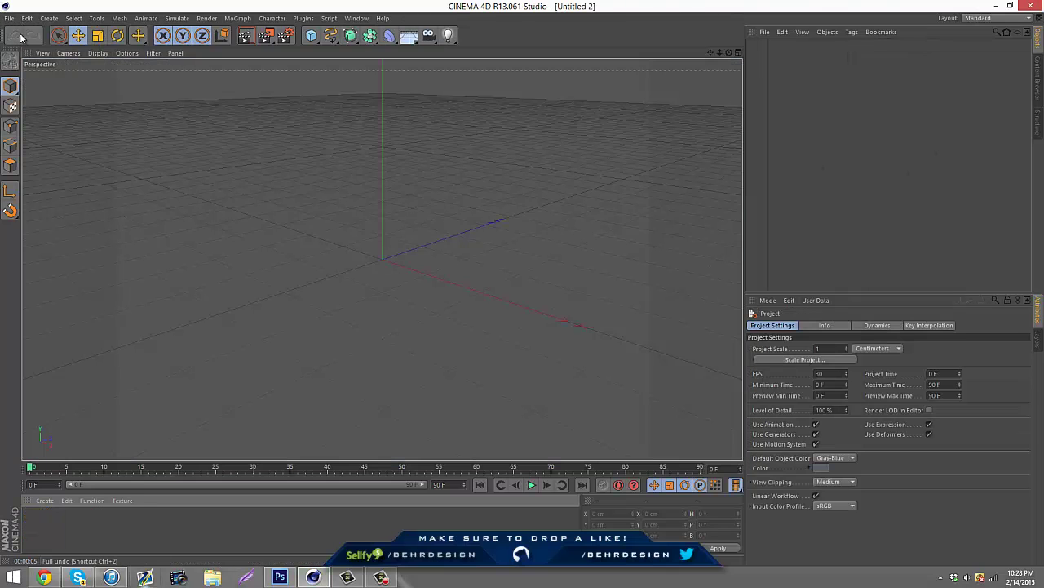
double_click(86, 534)
double_click(34, 518)
click(286, 112)
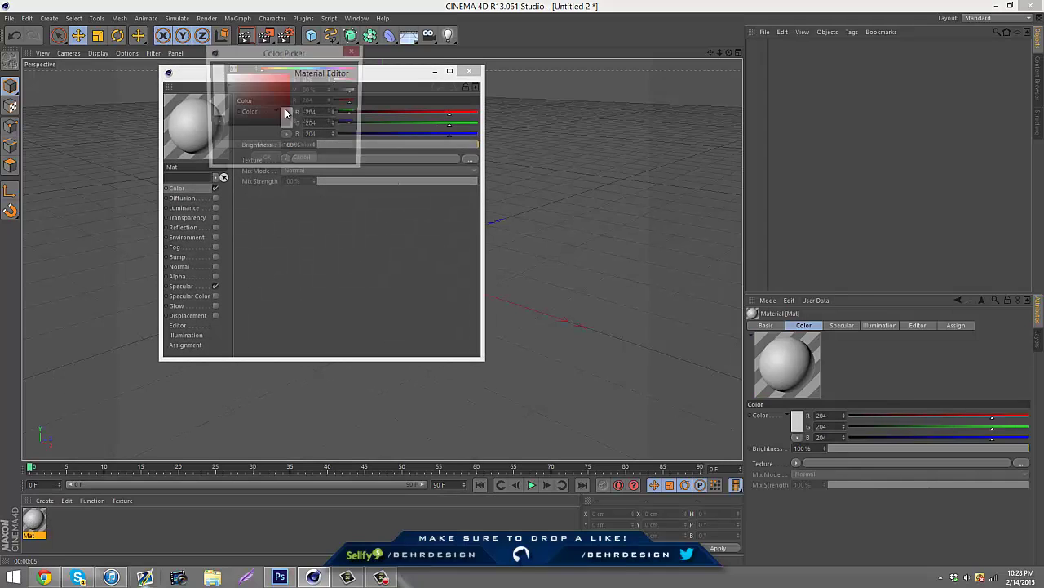
click(265, 68)
drag(281, 90, 304, 117)
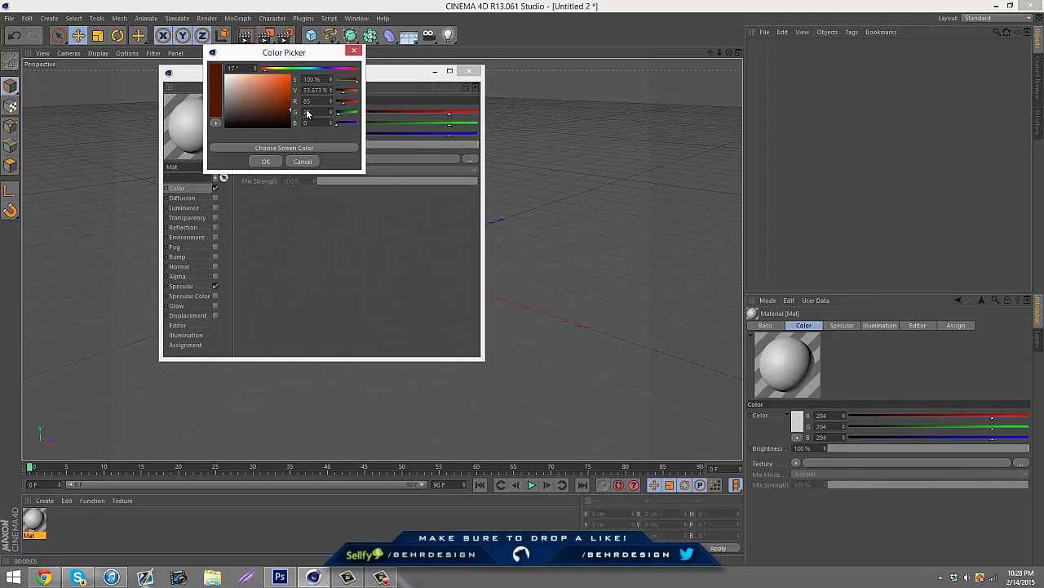
drag(268, 70, 302, 107)
click(264, 161)
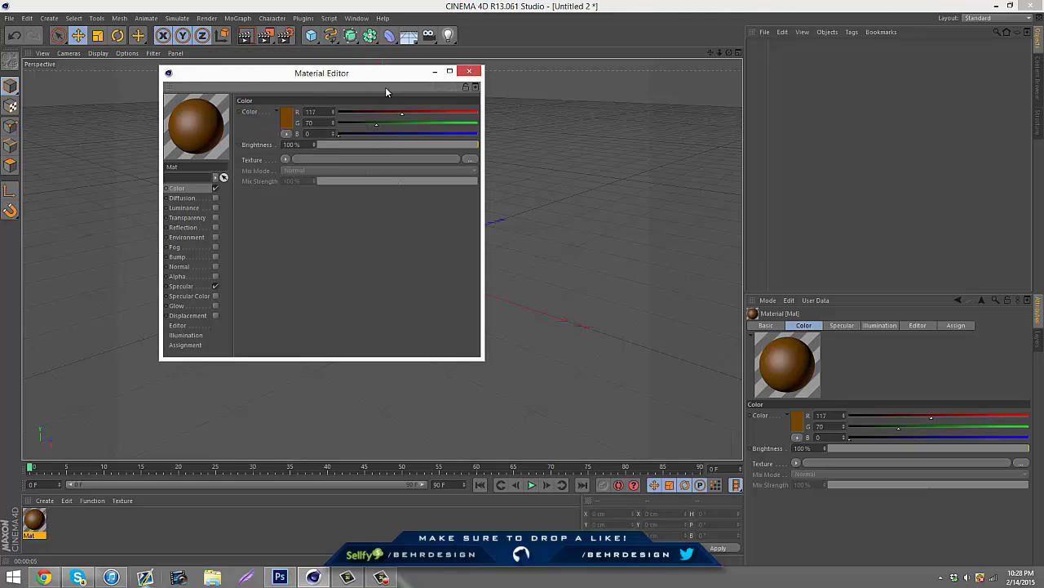
click(470, 71)
Step: Add a cube, apply the orange material, and render it
click(311, 35)
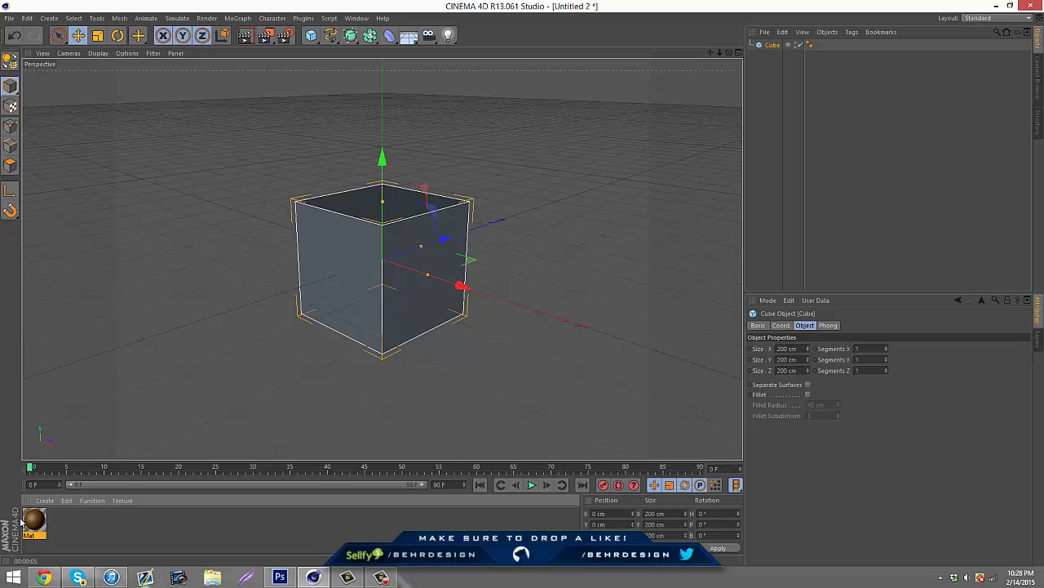
drag(334, 305, 334, 305)
click(247, 39)
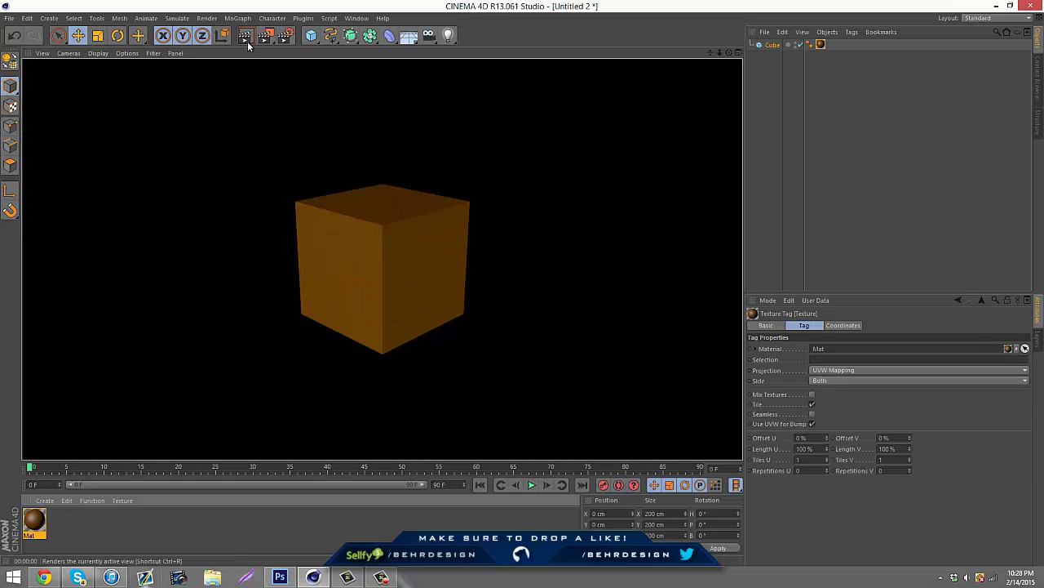
Step: Darken the test material to brown and re-render the cube
double_click(33, 527)
click(288, 115)
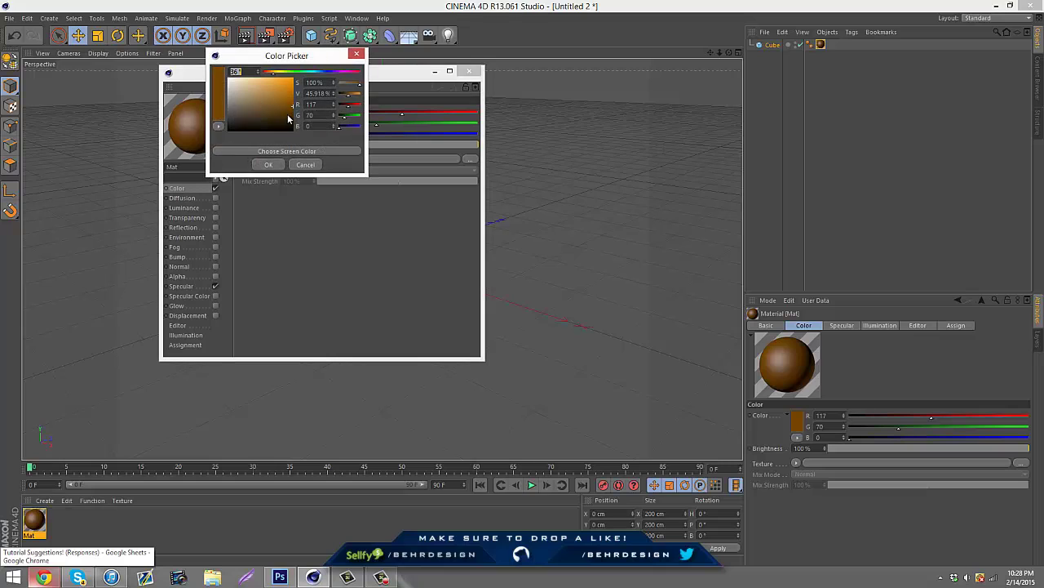
drag(288, 115, 297, 113)
click(267, 166)
click(469, 71)
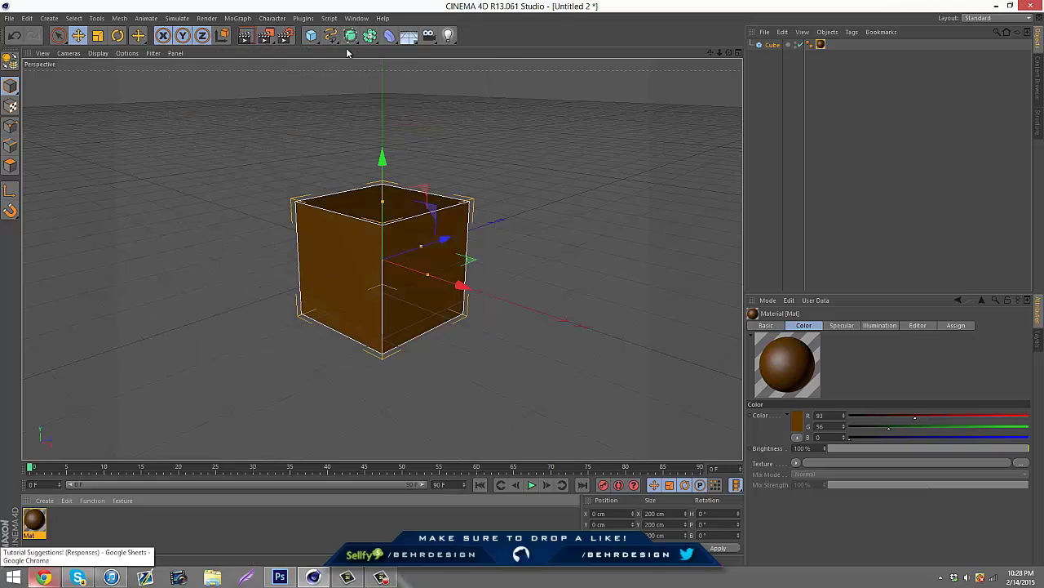
click(245, 36)
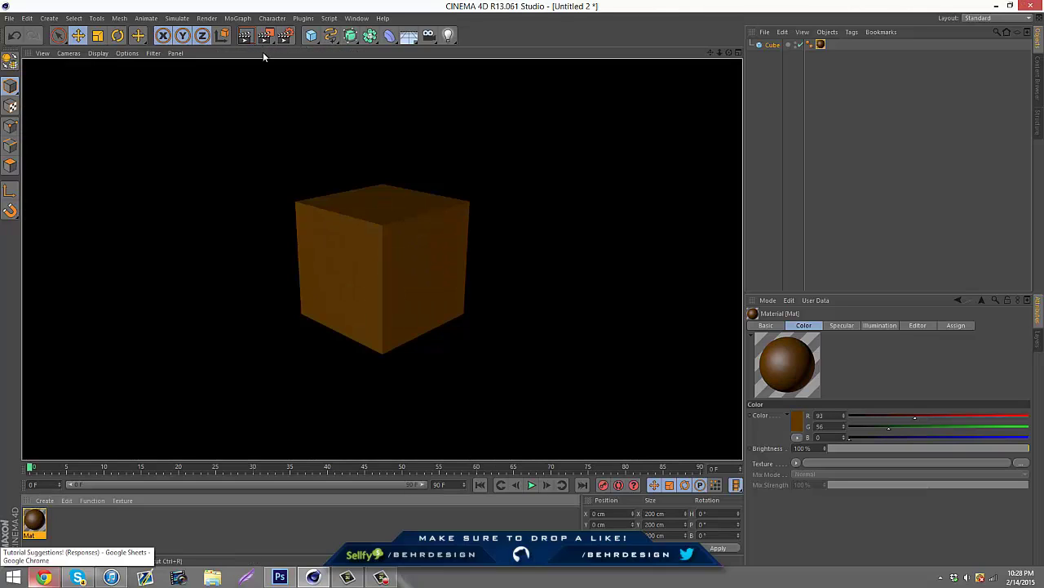
click(356, 18)
Step: Switch back to the 1000Lightroom scene and render it
click(362, 241)
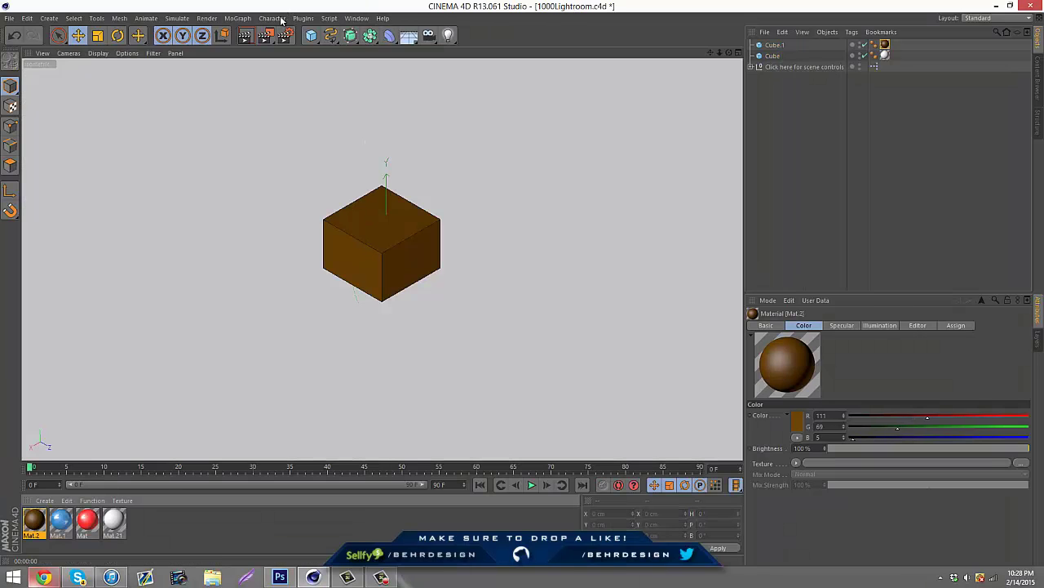
click(245, 36)
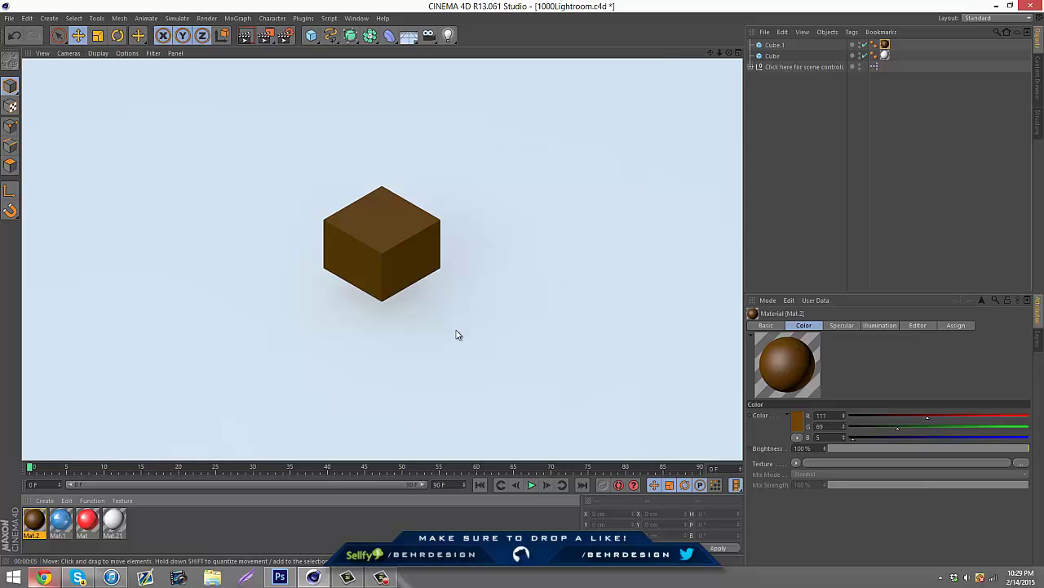
click(166, 530)
Step: Create Mat.3 and set its colour to green RGB 30/202/0
double_click(166, 526)
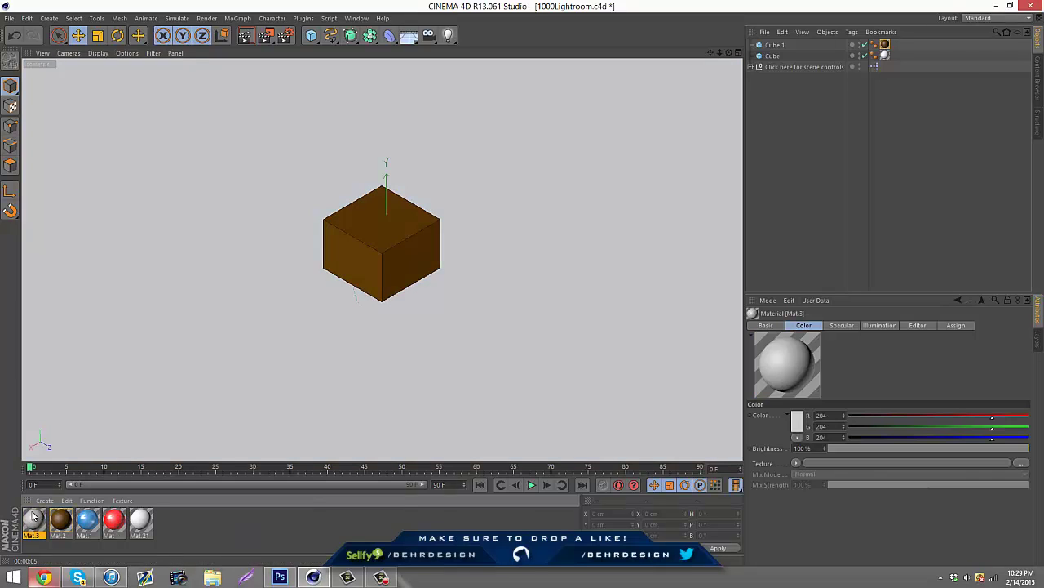
double_click(34, 519)
click(286, 114)
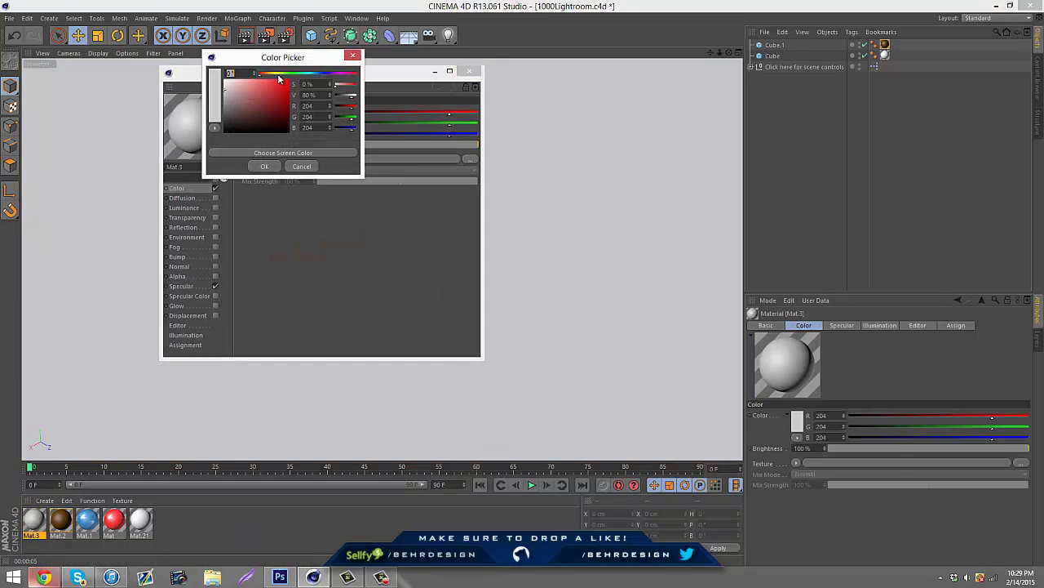
click(288, 74)
drag(308, 94, 309, 88)
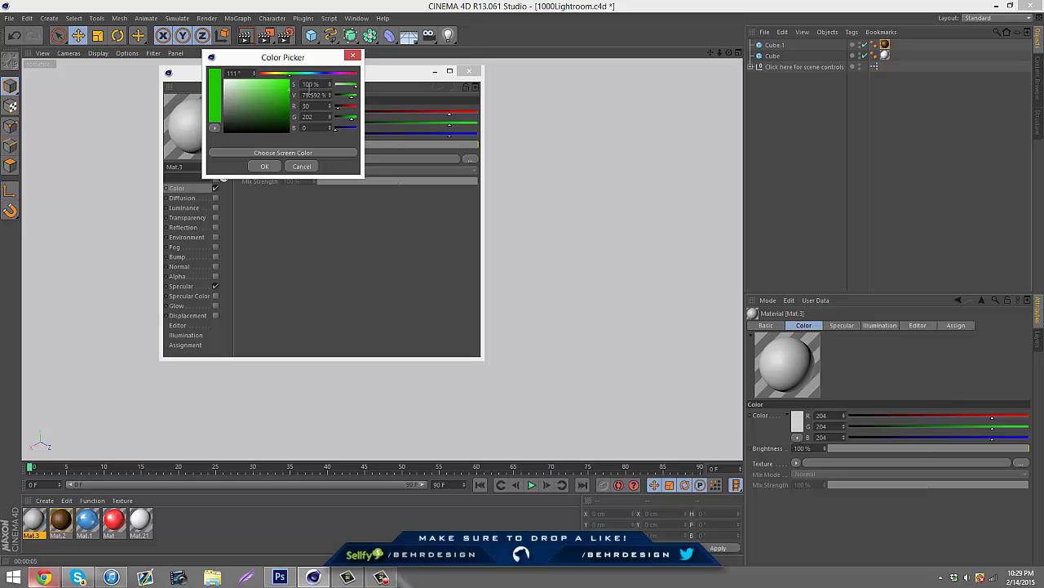
click(264, 166)
click(469, 71)
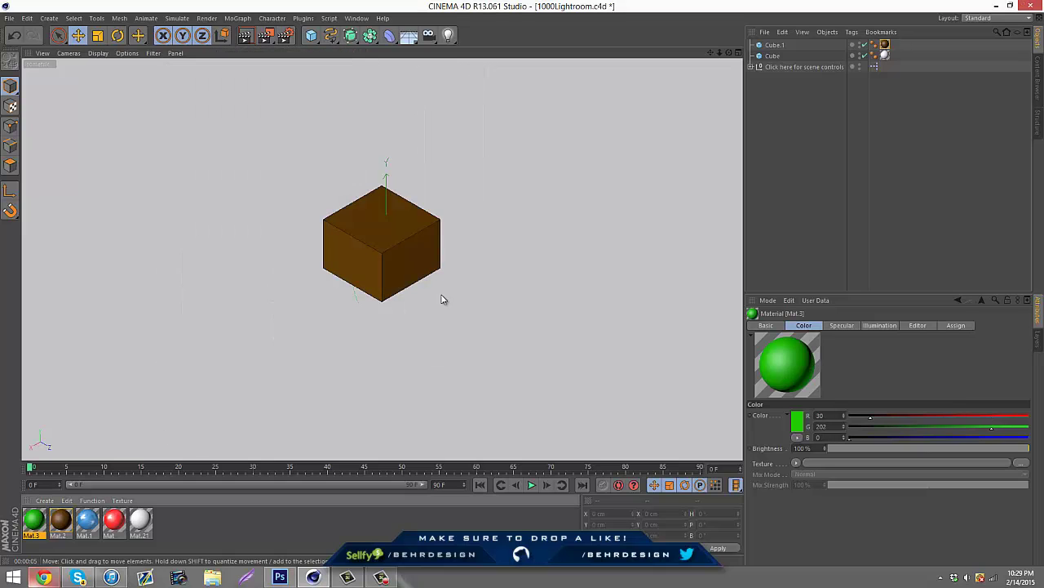
click(775, 46)
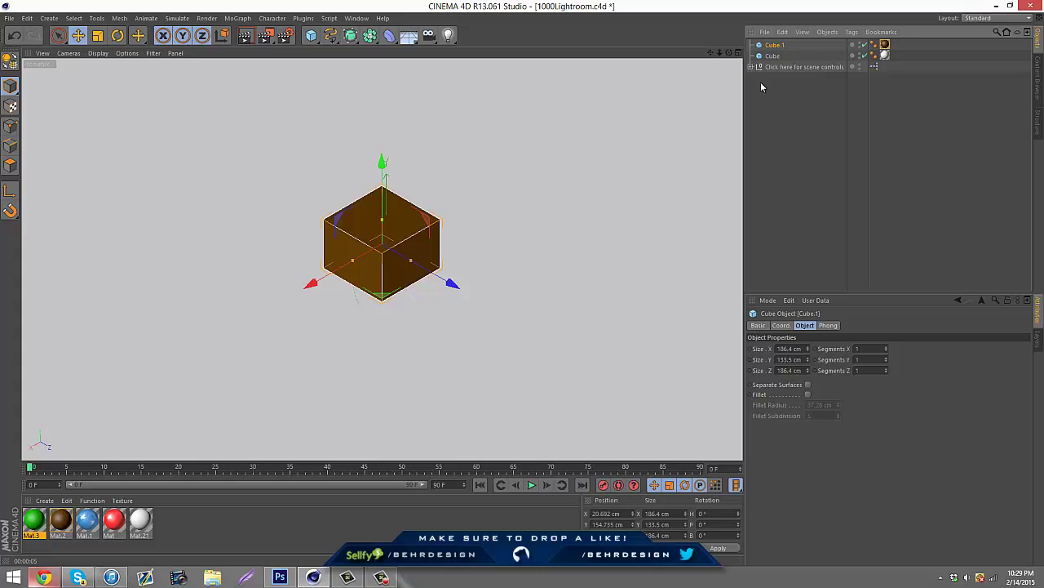
Step: Duplicate Cube.1 into a 33.264 cm-tall Cube.2 slab on top, apply green Mat.3, and render
ctrl+drag(382, 160, 388, 204)
drag(381, 125, 383, 135)
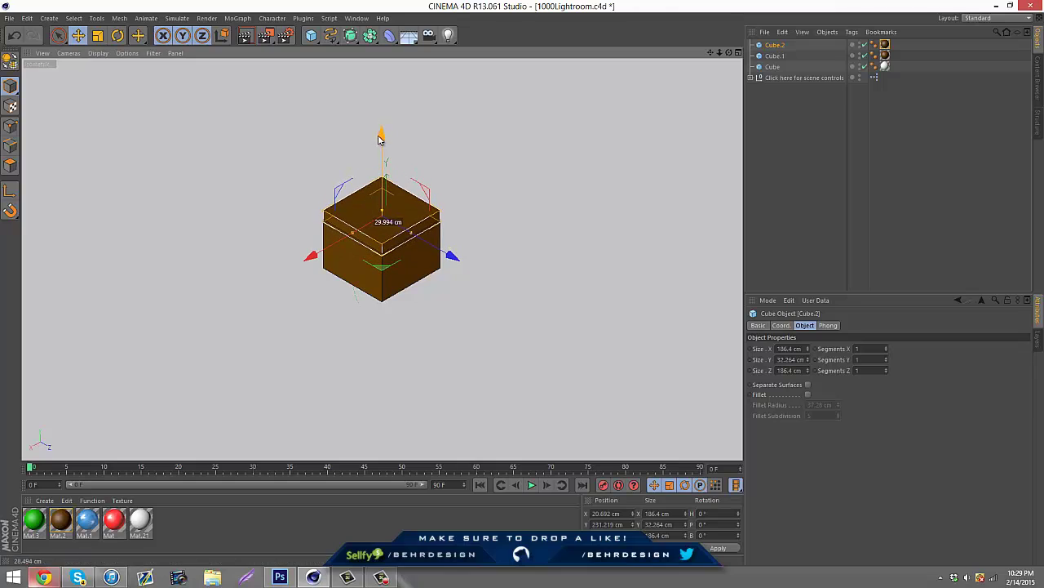
click(808, 357)
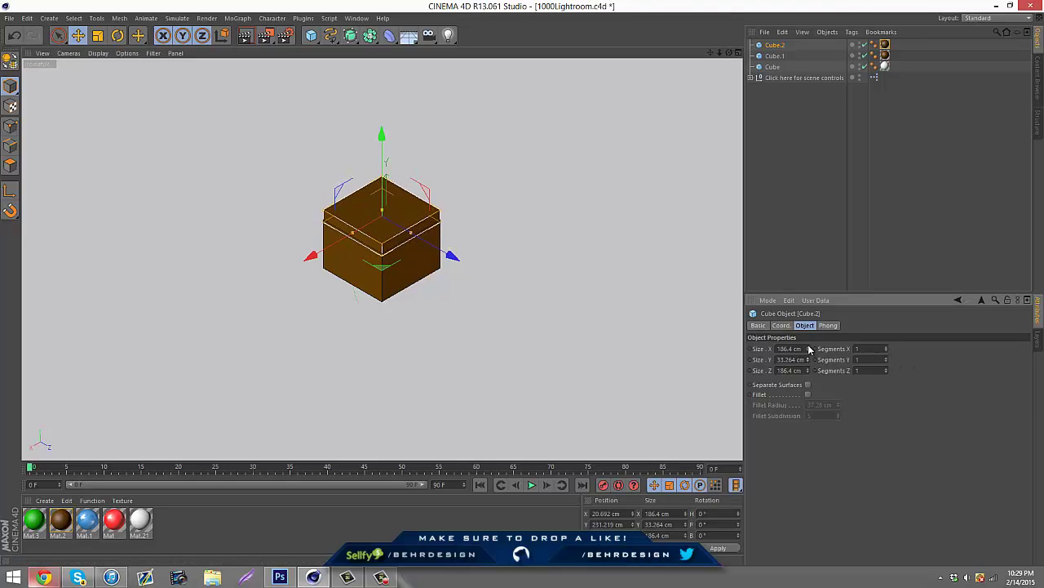
click(35, 521)
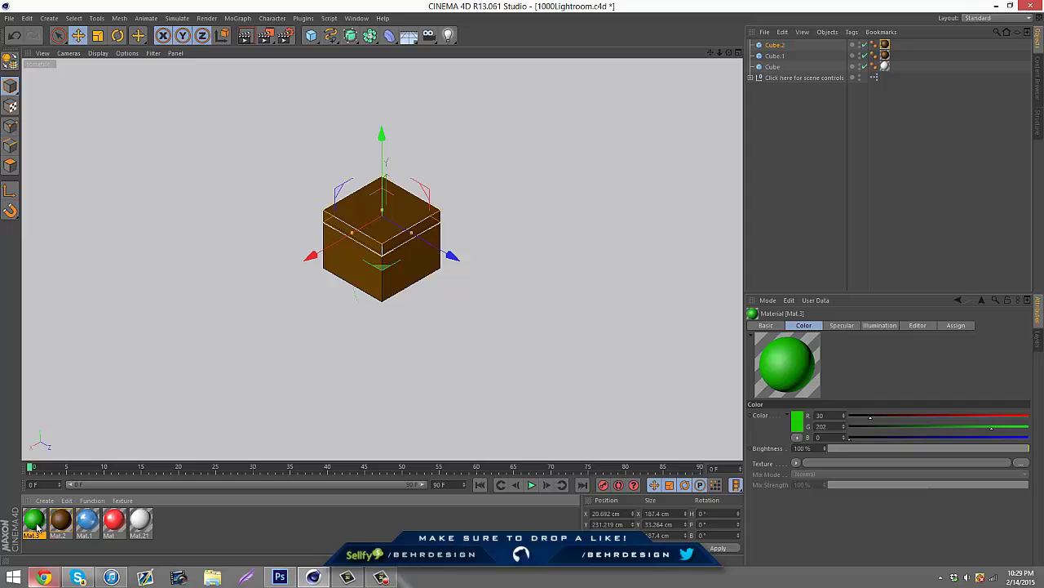
drag(403, 211, 404, 212)
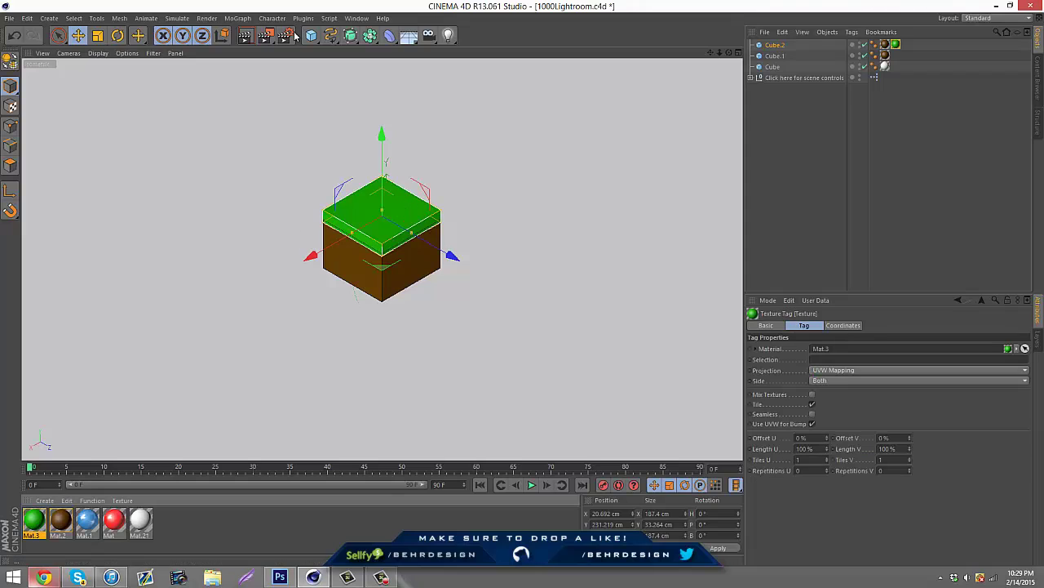
click(247, 36)
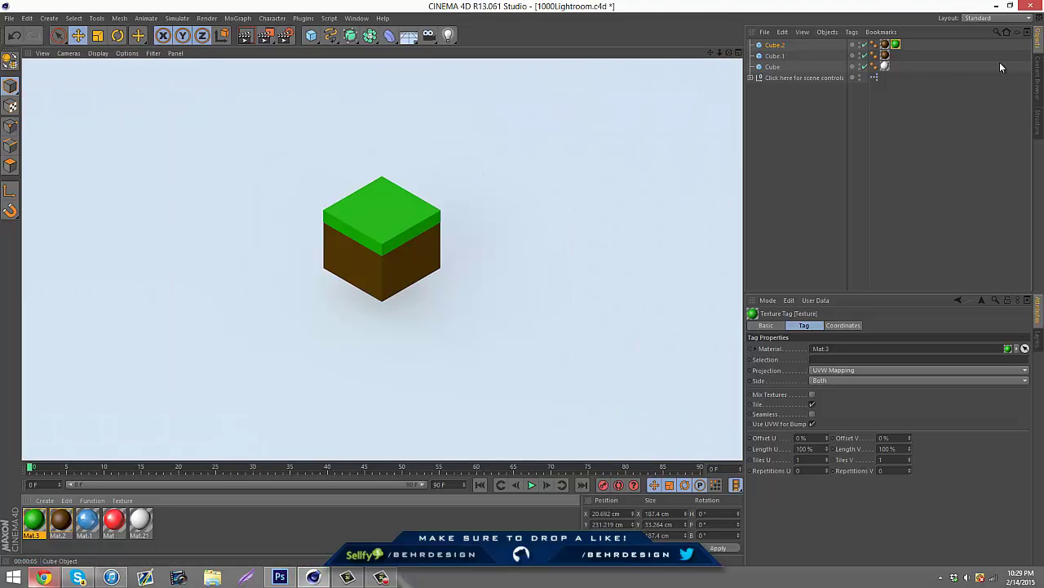
Step: Copy the grass block into Untitled 2, remove the extra cube, tilt it, and render
drag(1000, 62, 582, 5)
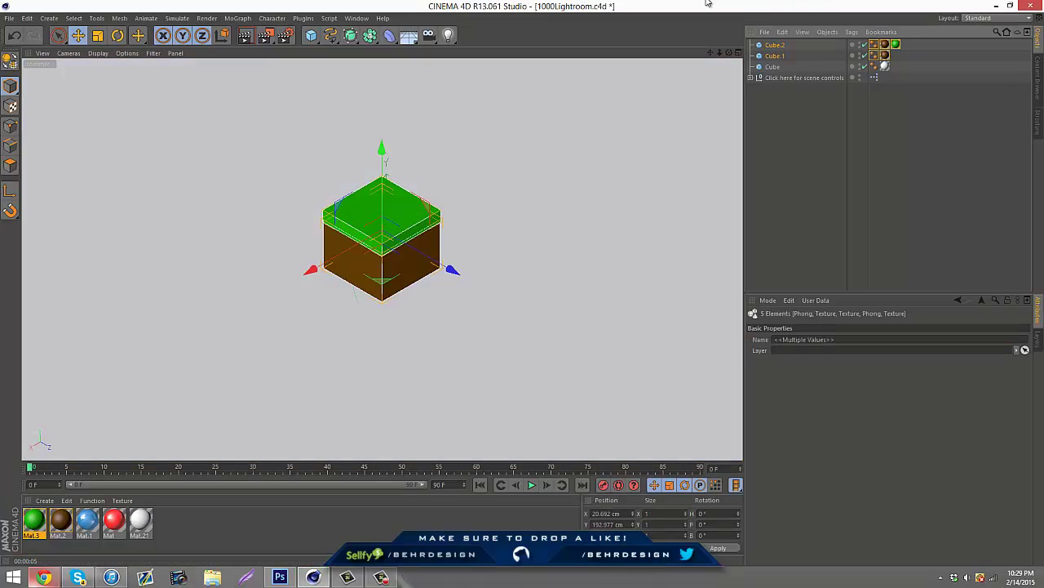
click(357, 18)
click(408, 225)
key(ctrl+z)
key(ctrl+z)
key(ctrl+z)
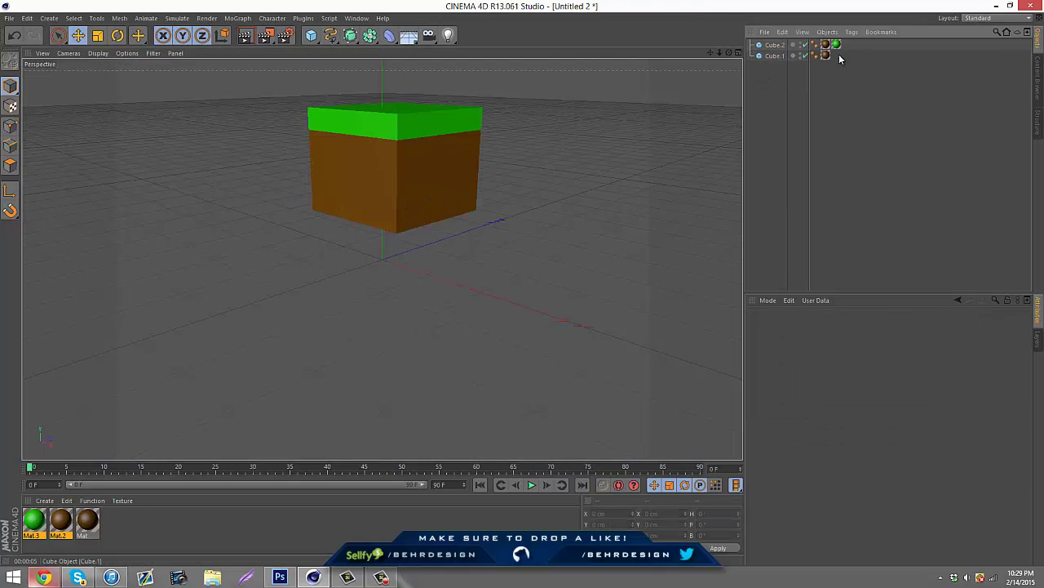
key(r)
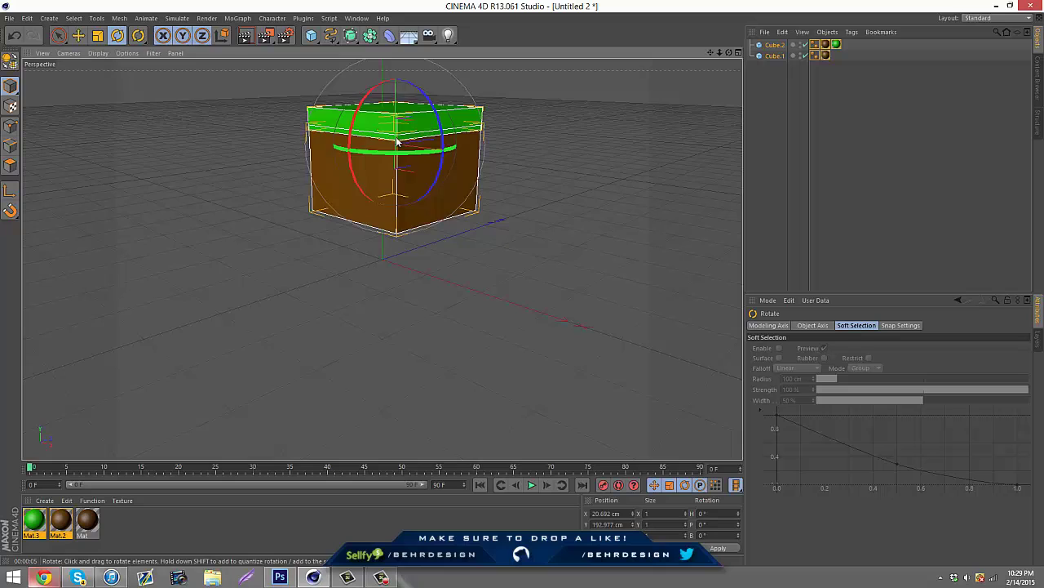
drag(395, 136, 383, 212)
click(98, 35)
click(79, 36)
click(244, 35)
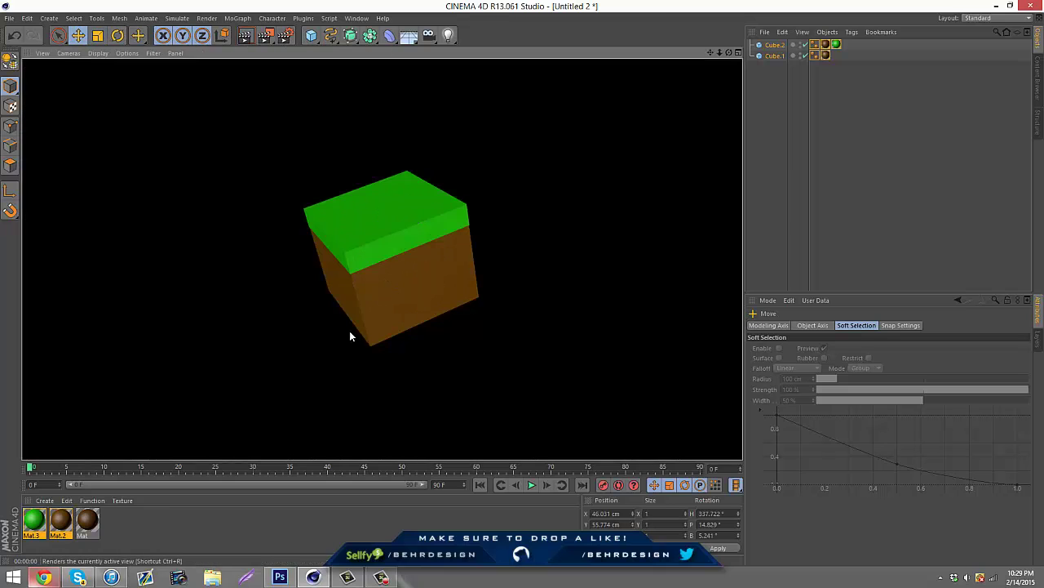
Step: Return to the 1000Lightroom.c4d scene and render it
click(357, 18)
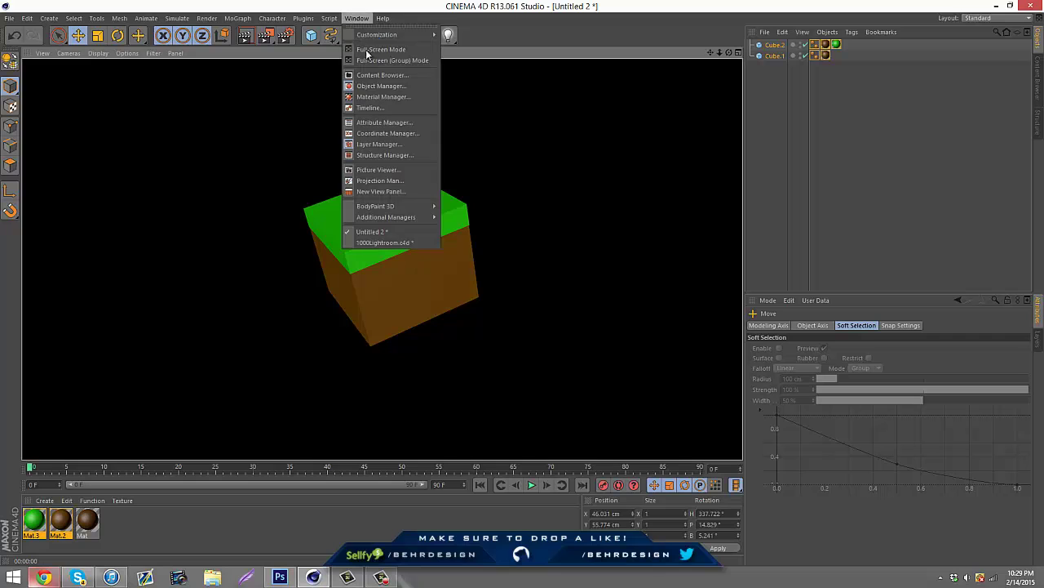
click(360, 243)
click(246, 36)
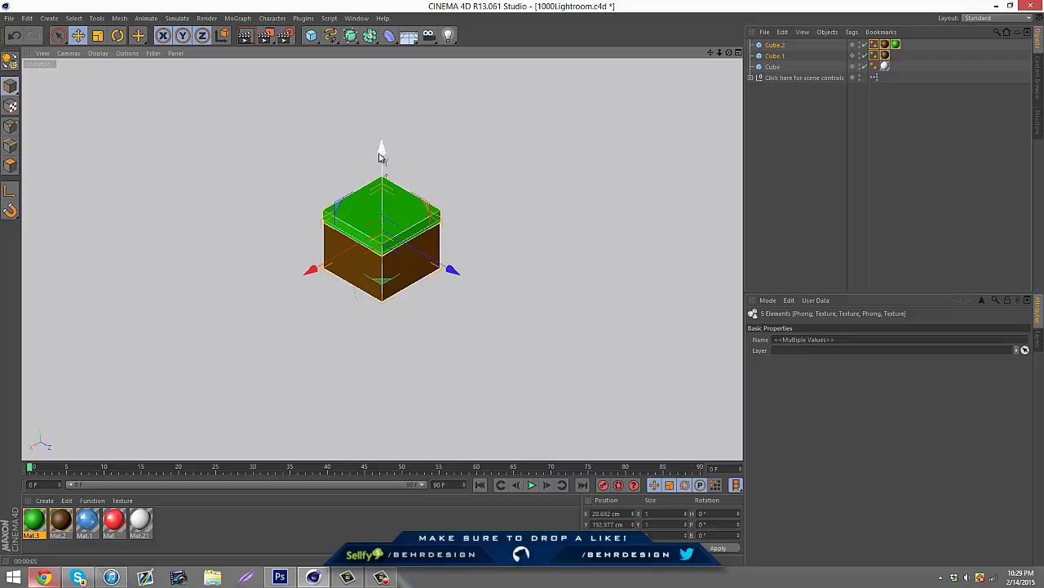
Step: Drop the grass block to Y 120.993 cm, check the render, then shift it upper left
mouse_move(380, 152)
mouse_down()
mouse_move(375, 193)
mouse_move(380, 168)
mouse_up()
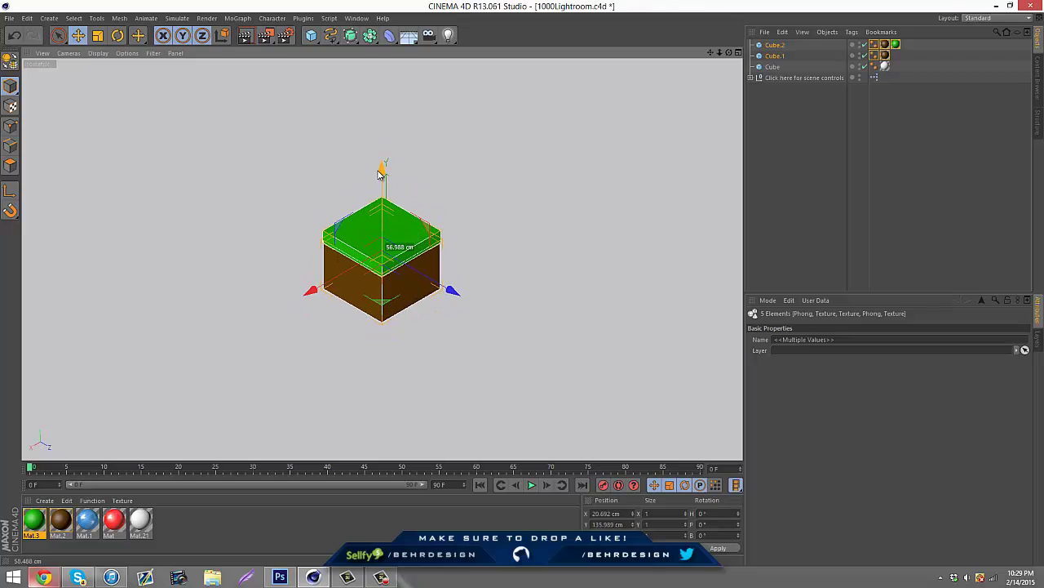
key(ctrl+r)
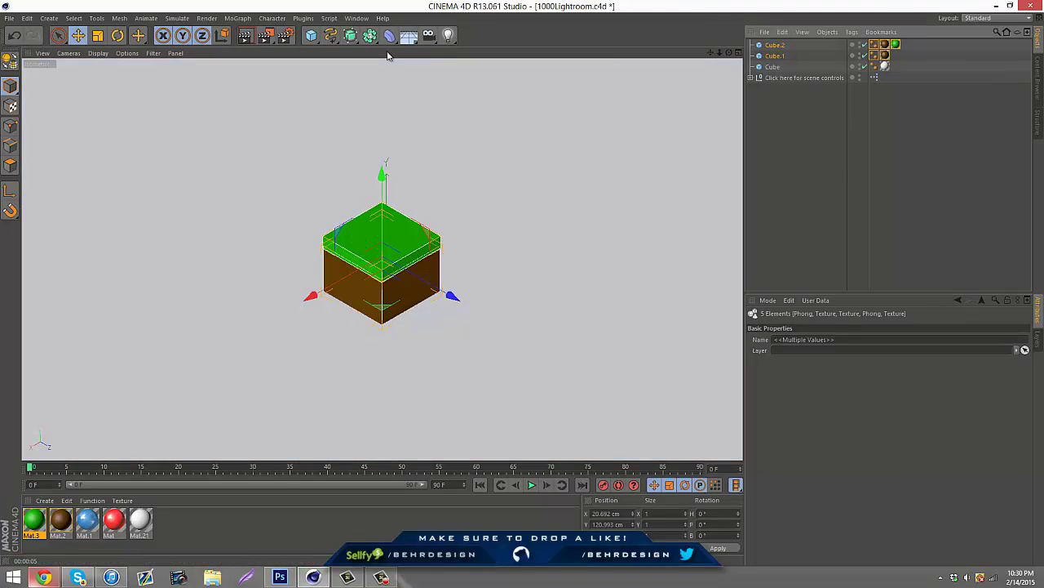
drag(454, 297, 278, 204)
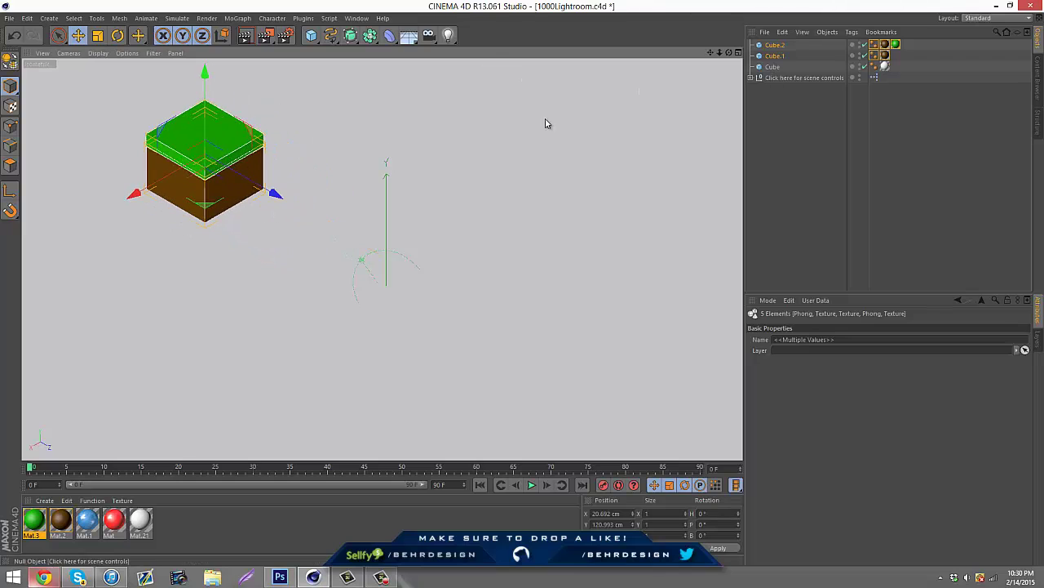
Step: Nudge the grass block along X and duplicate Cube.1 with copy and paste
drag(130, 197, 90, 220)
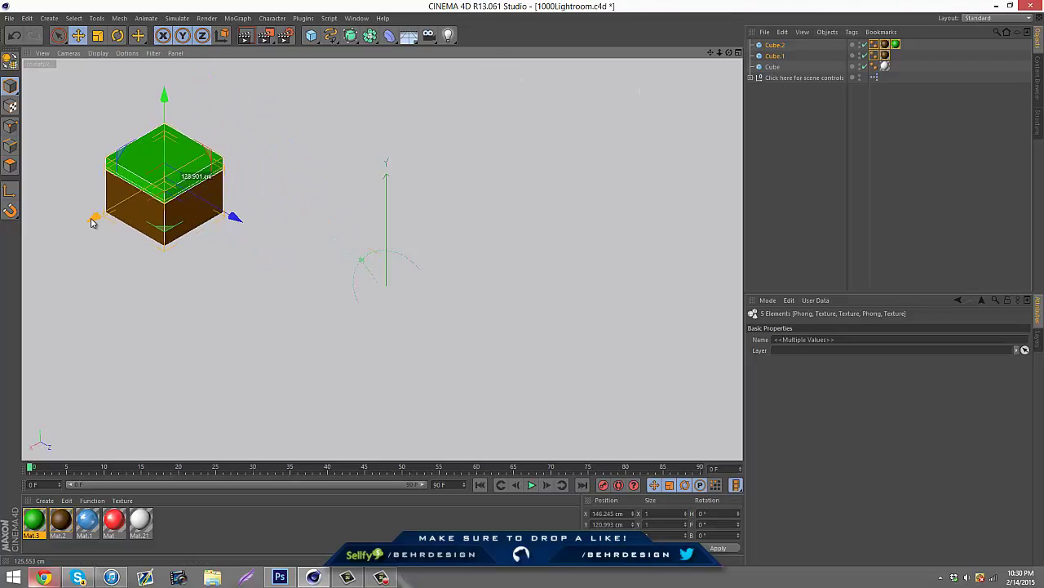
click(779, 56)
key(ctrl+c)
key(ctrl+v)
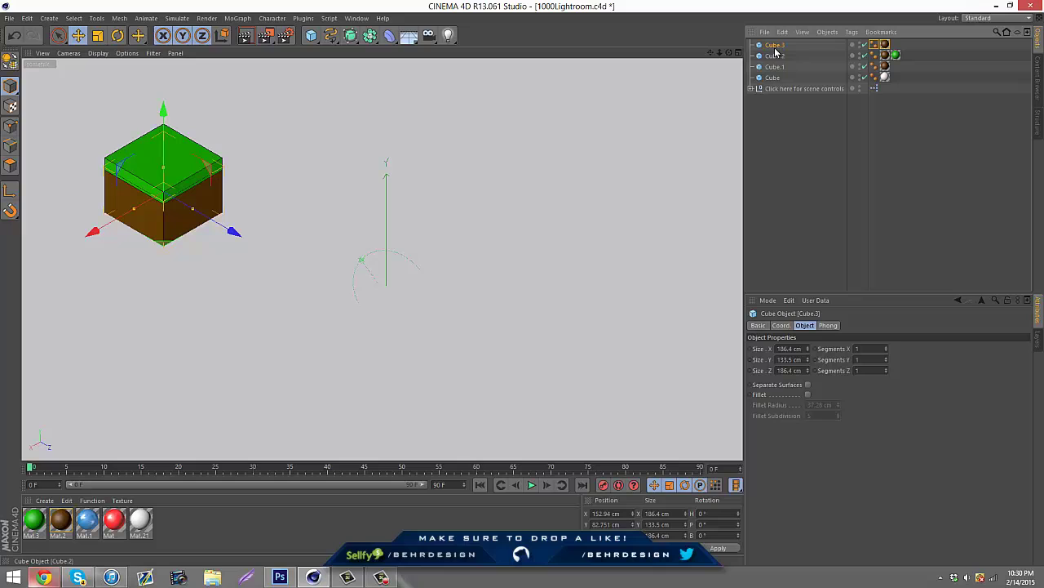
Step: Apply the blue water Mat.1 to Cube.3, place it right of the grass block, and render
click(88, 522)
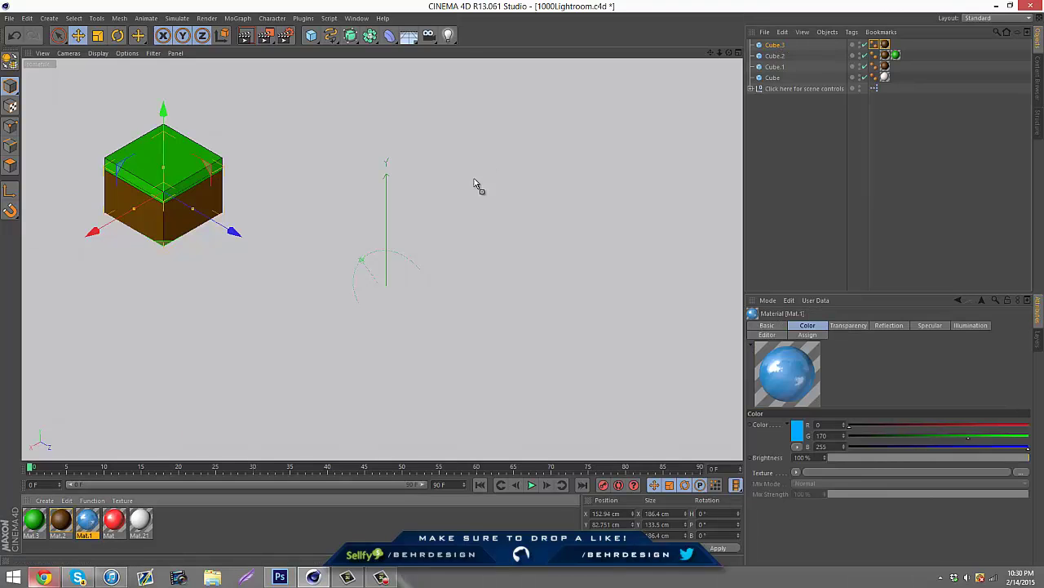
drag(767, 51, 771, 46)
drag(231, 233, 290, 245)
drag(243, 156, 267, 152)
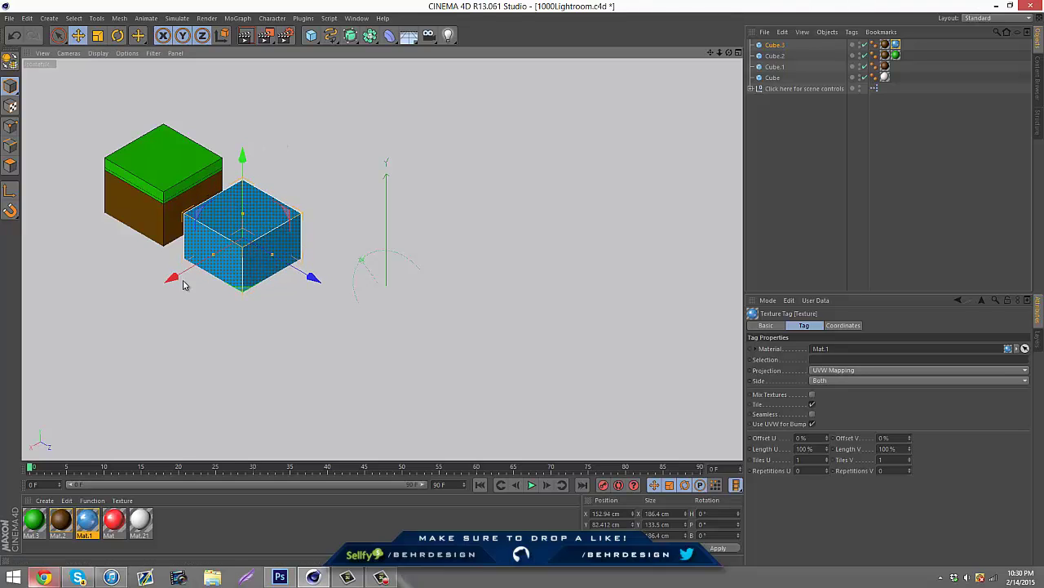
drag(206, 276, 258, 227)
click(244, 35)
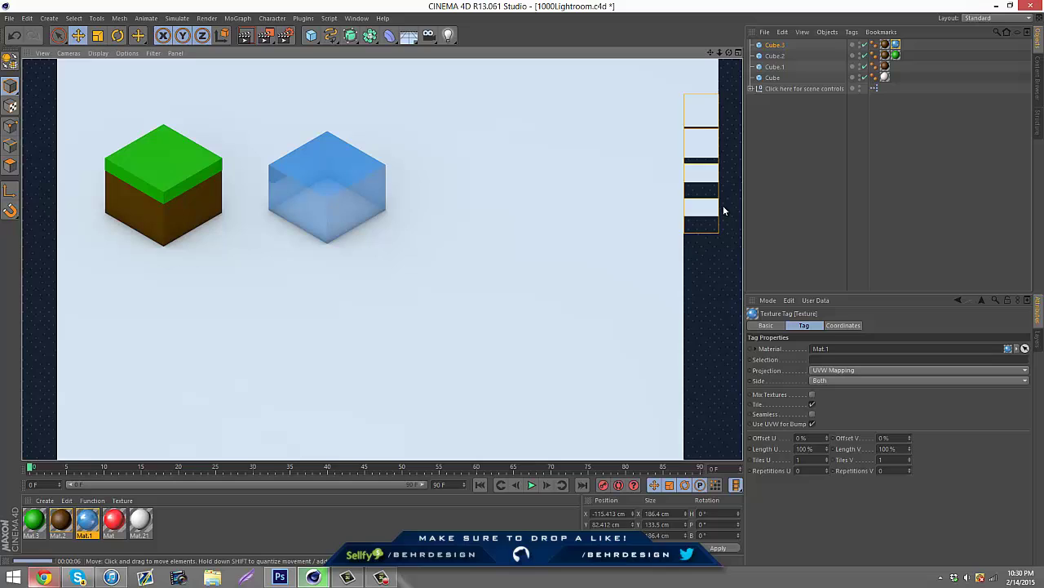
Step: Duplicate the cube and slide the copy along X to the right of the blue cube
click(748, 82)
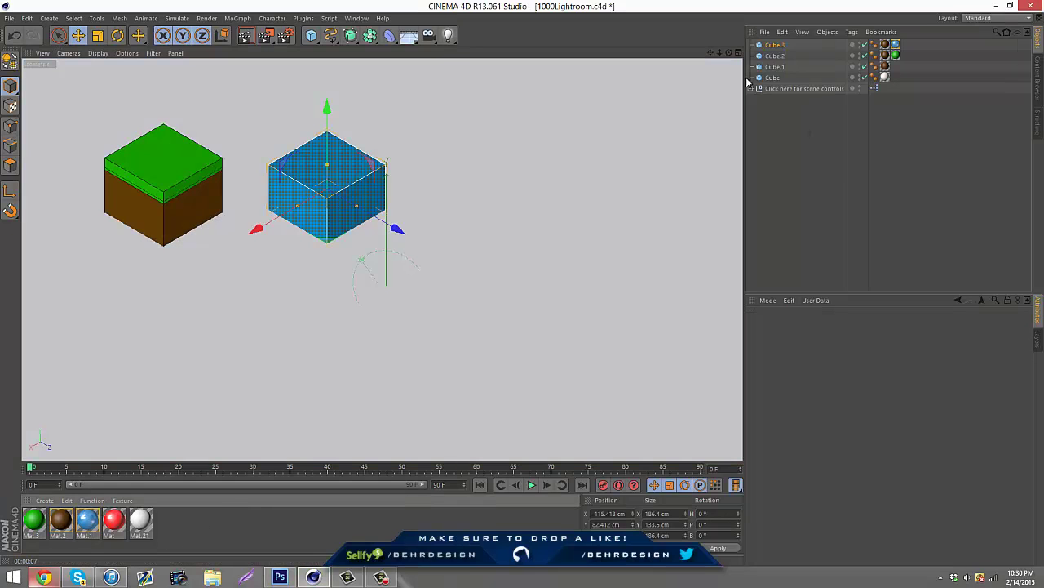
click(184, 242)
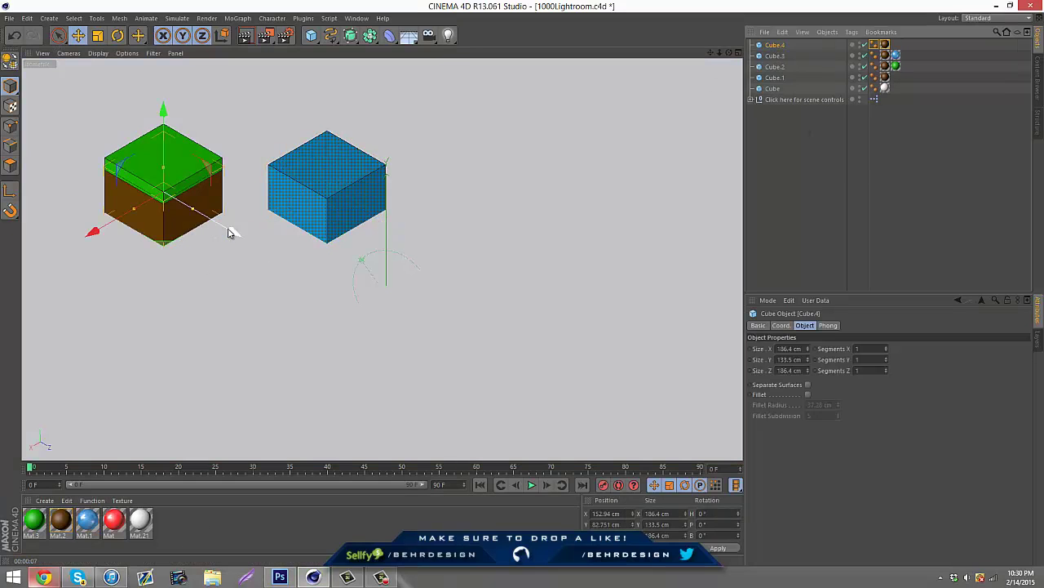
ctrl+drag(229, 229, 380, 324)
drag(243, 311, 408, 256)
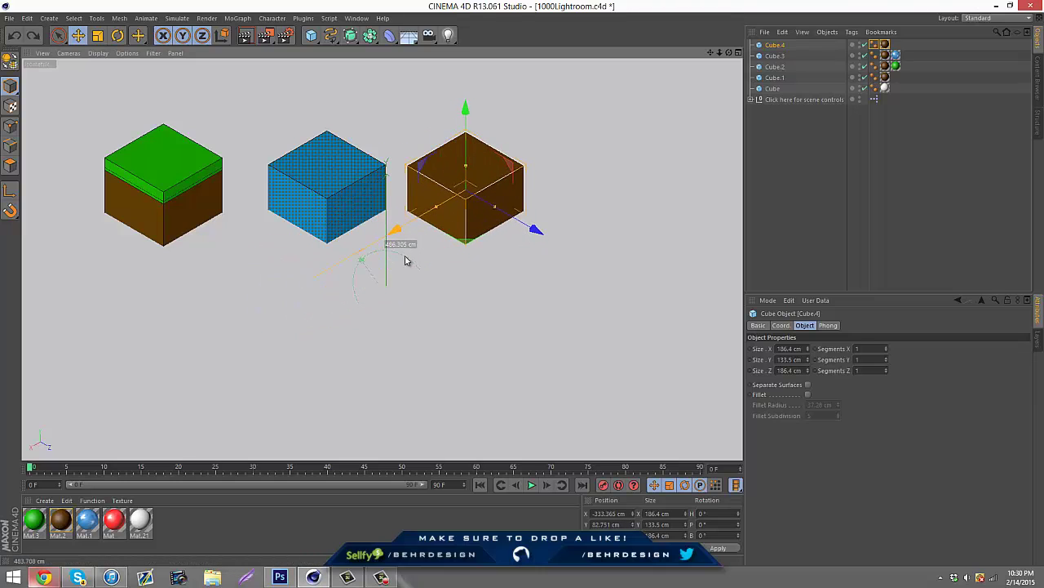
drag(533, 234, 574, 255)
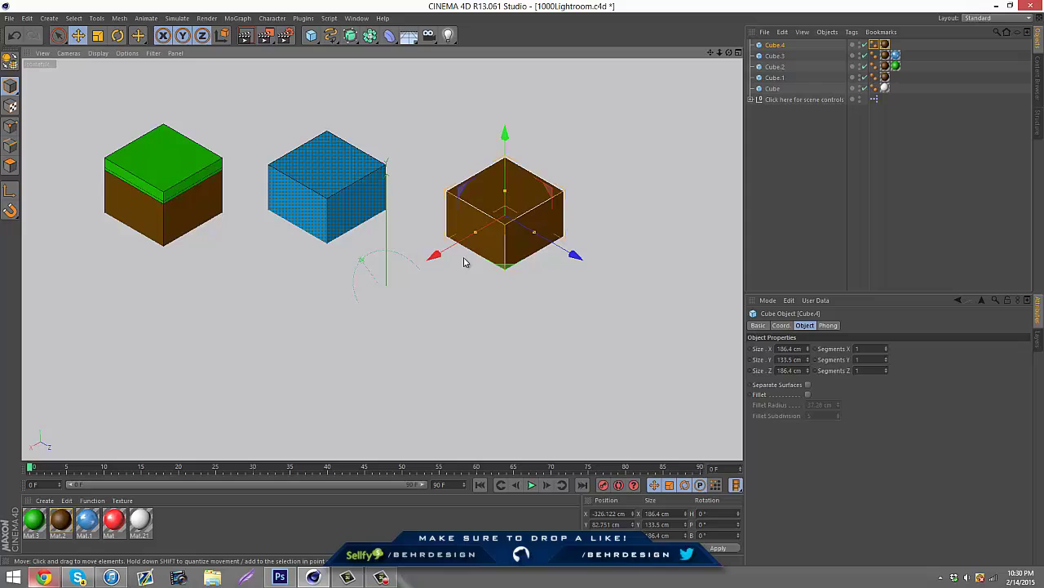
drag(446, 253, 478, 235)
Step: Apply the red Mat to Cube.4 and render a preview of the three blocks
click(114, 519)
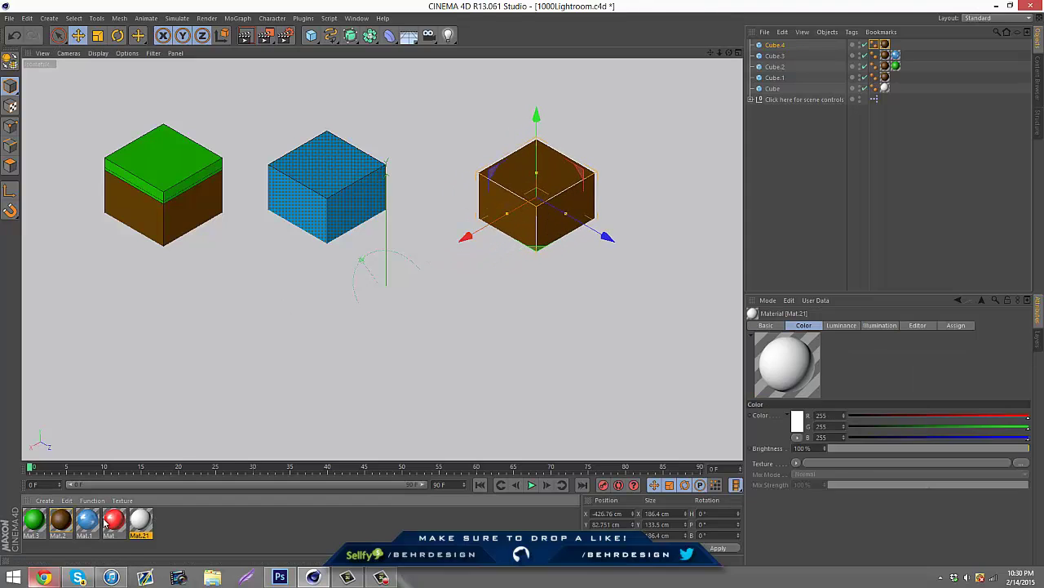
drag(467, 198, 501, 190)
click(245, 36)
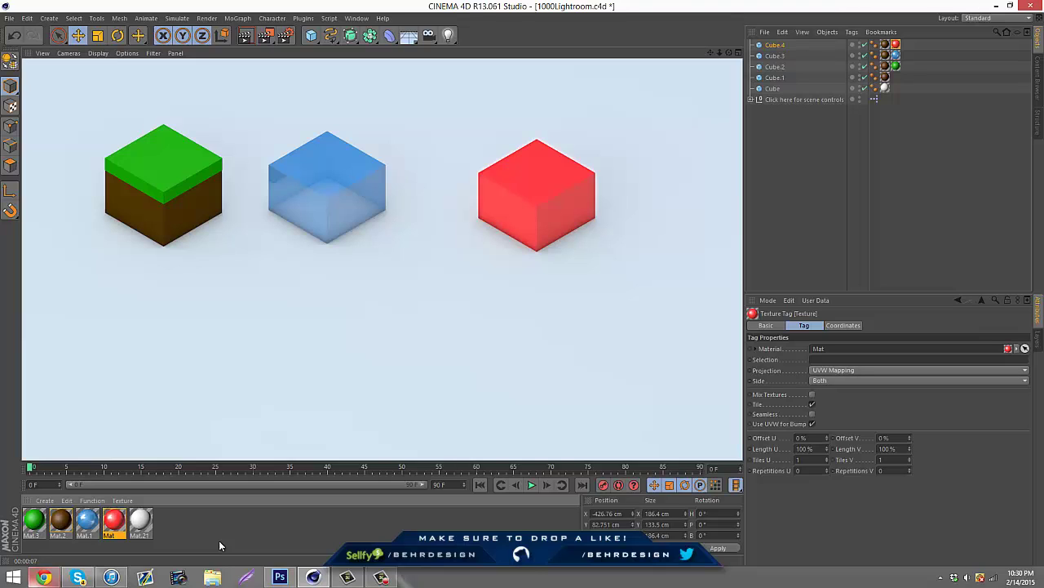
Step: Create blank material Mat.4 and place a tall copy of the red cube in front of the blue cube
double_click(229, 536)
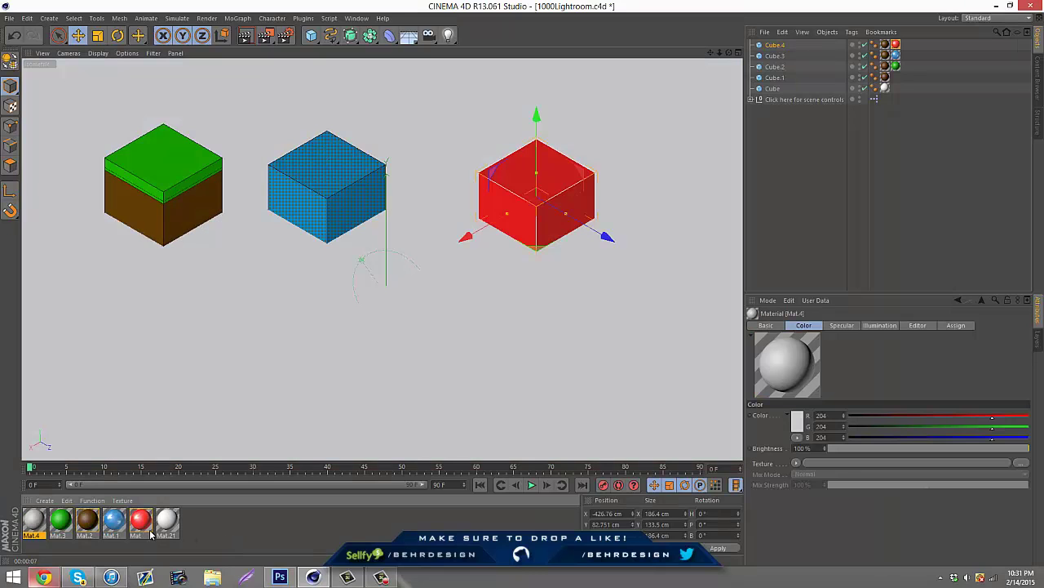
click(548, 211)
ctrl+drag(566, 197, 445, 291)
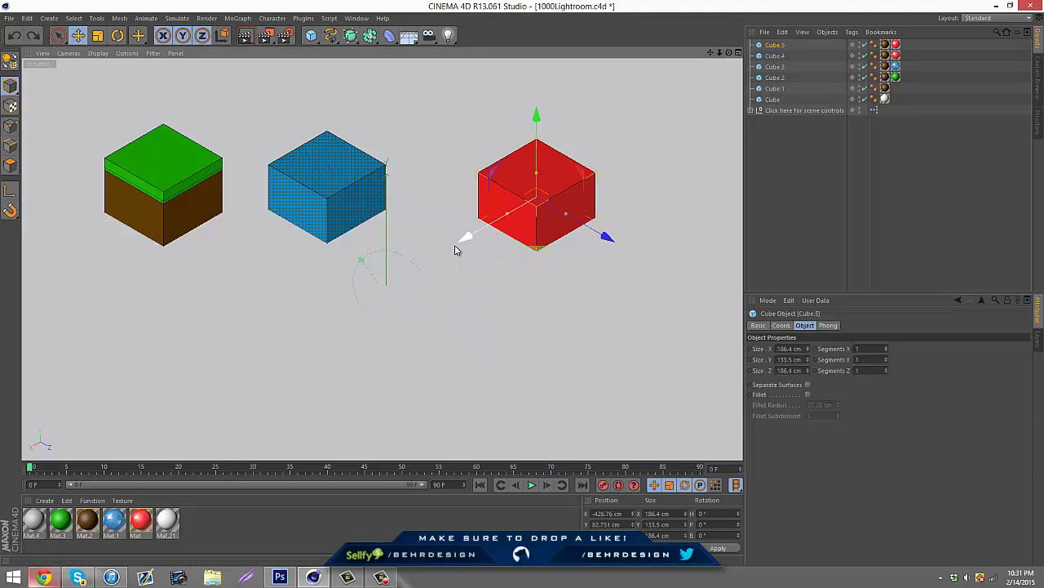
drag(457, 250, 331, 345)
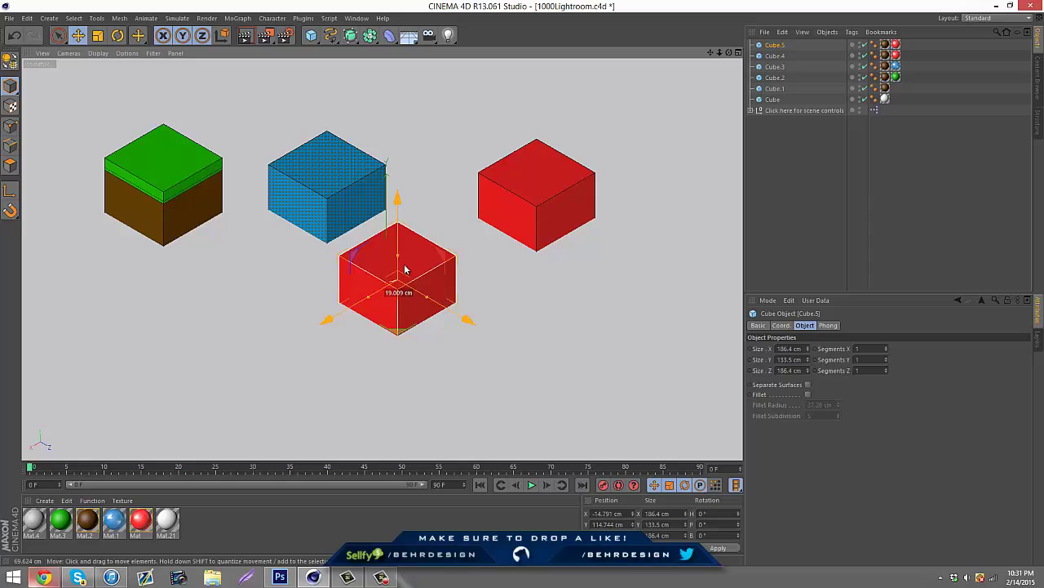
drag(391, 262, 402, 215)
Step: Paste a scaled-down inner copy of the tall box and delete all material tags from both boxes
click(773, 46)
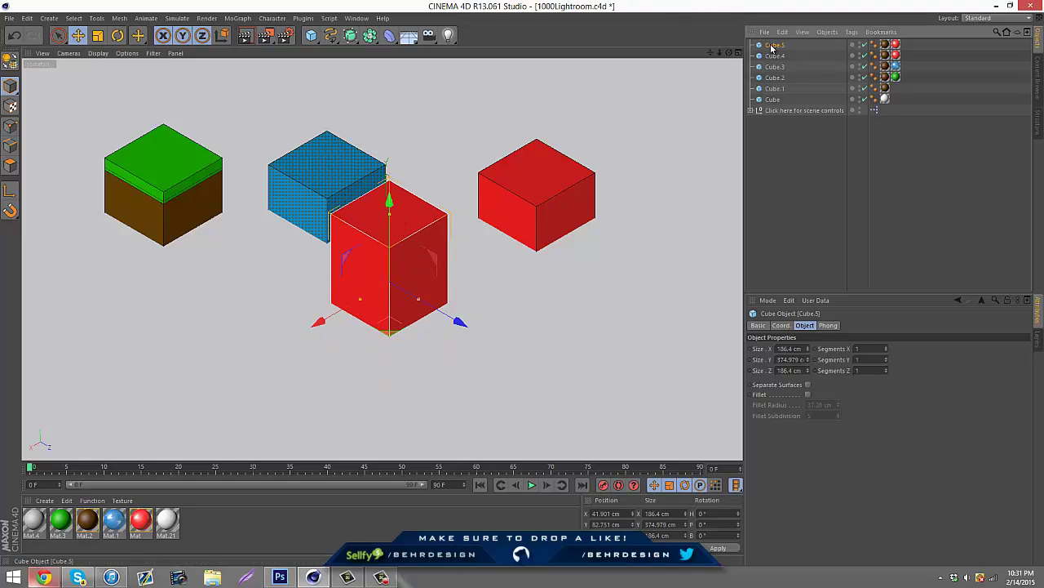
key(ctrl+c)
key(ctrl+v)
click(97, 35)
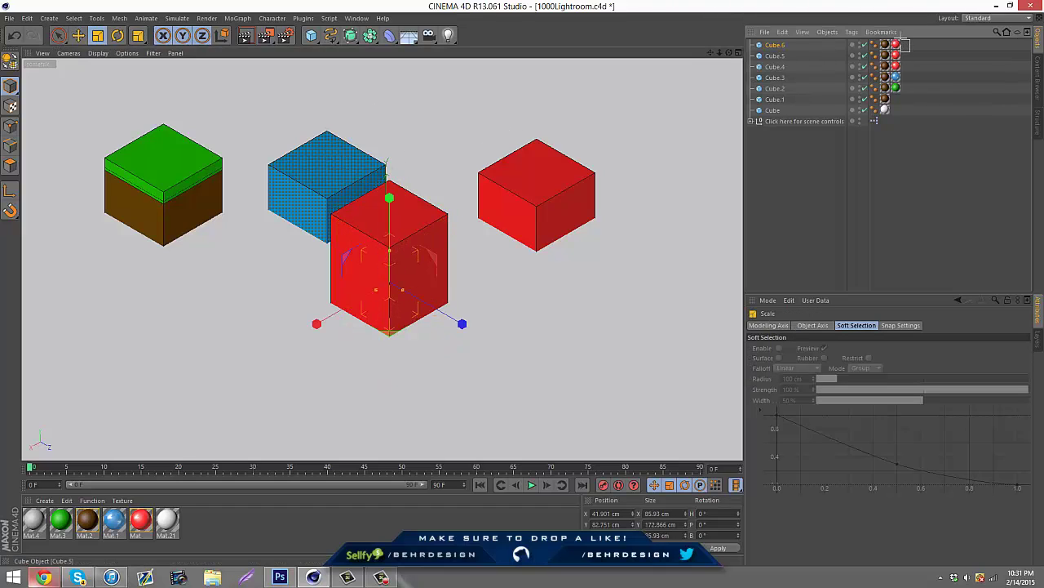
click(895, 44)
click(780, 31)
click(800, 105)
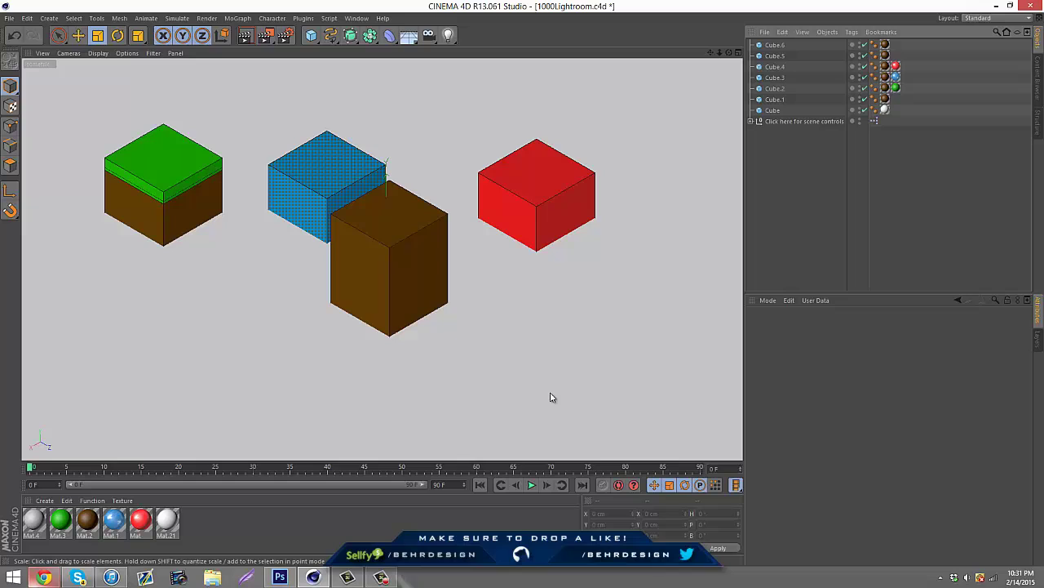
drag(893, 39, 870, 57)
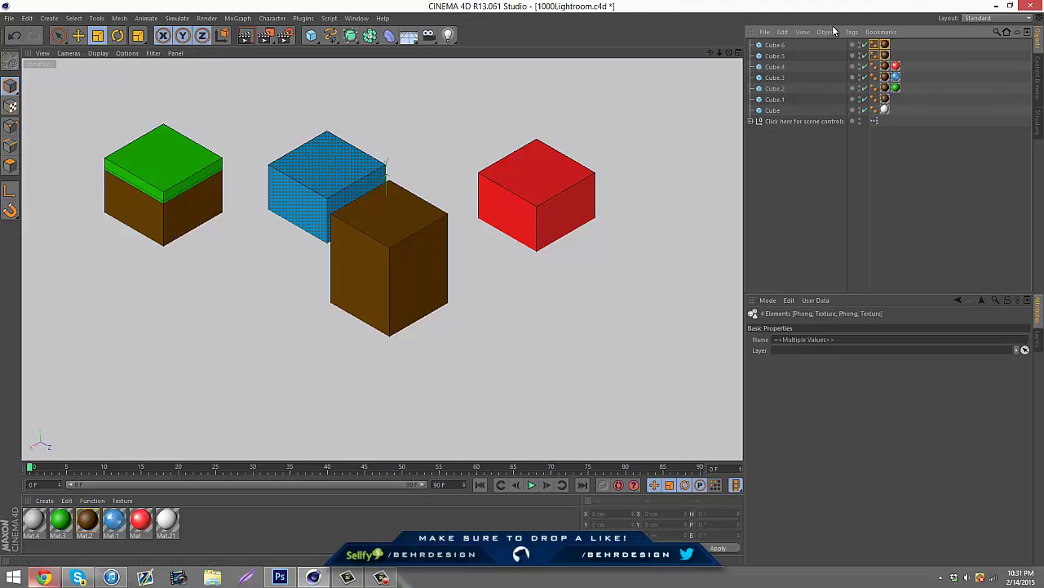
click(782, 31)
click(793, 107)
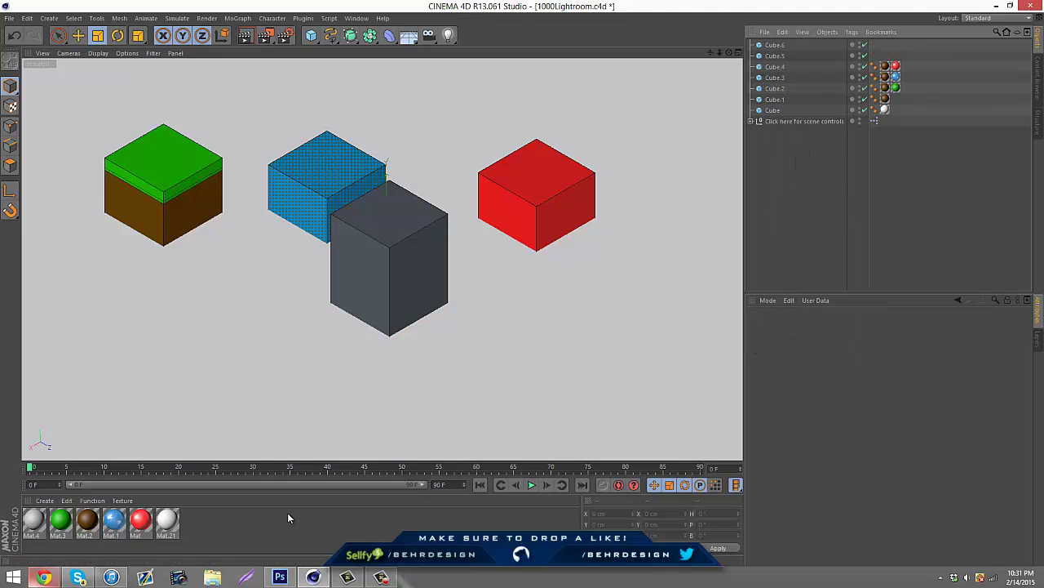
Step: Set Mat.4's colour to fully saturated cyan
double_click(36, 520)
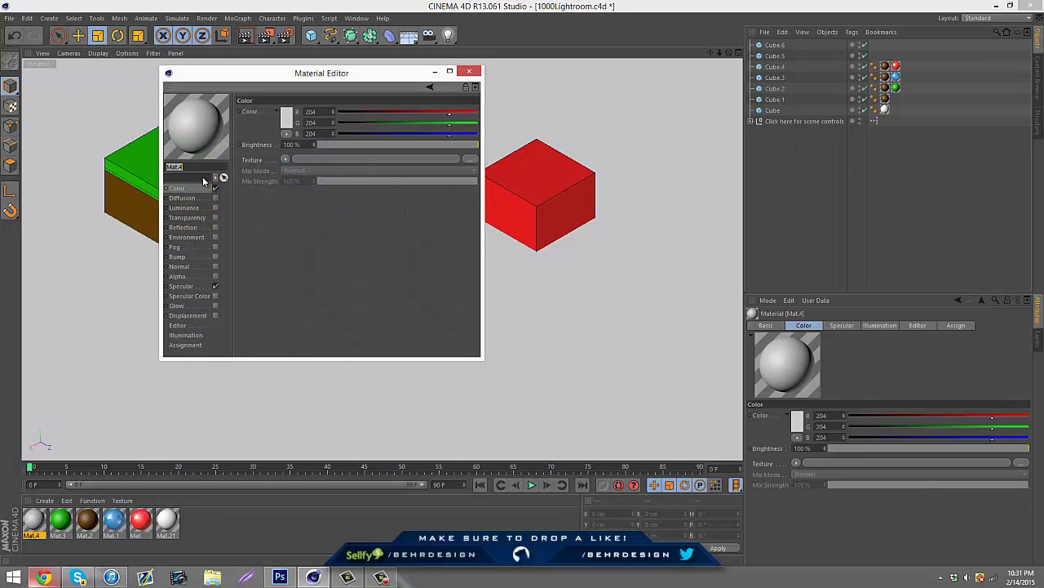
click(289, 122)
click(313, 76)
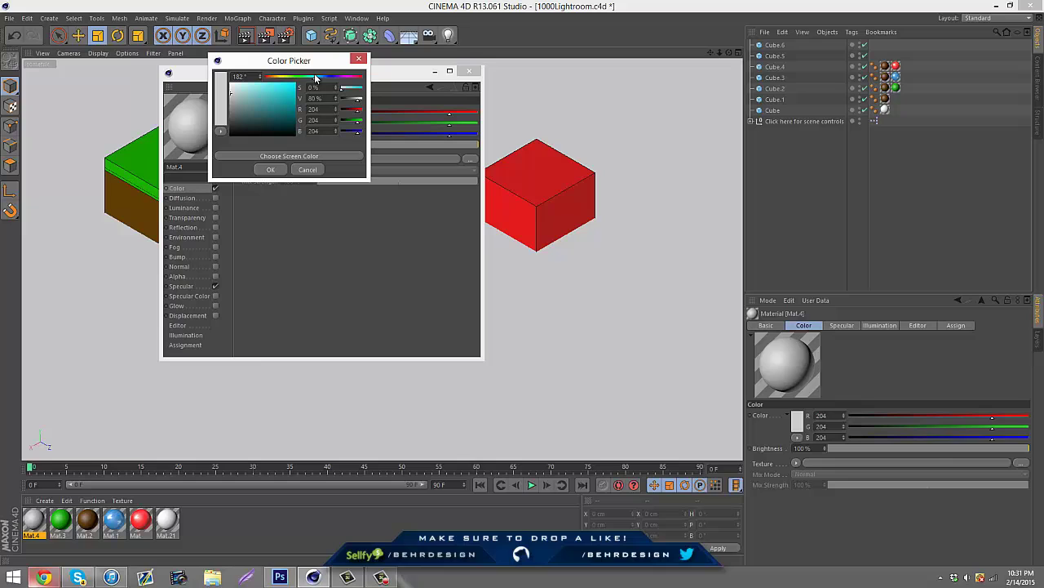
click(295, 83)
click(270, 170)
Step: Enable transparency on Mat.4 at about 88% with a white transparency colour
click(215, 217)
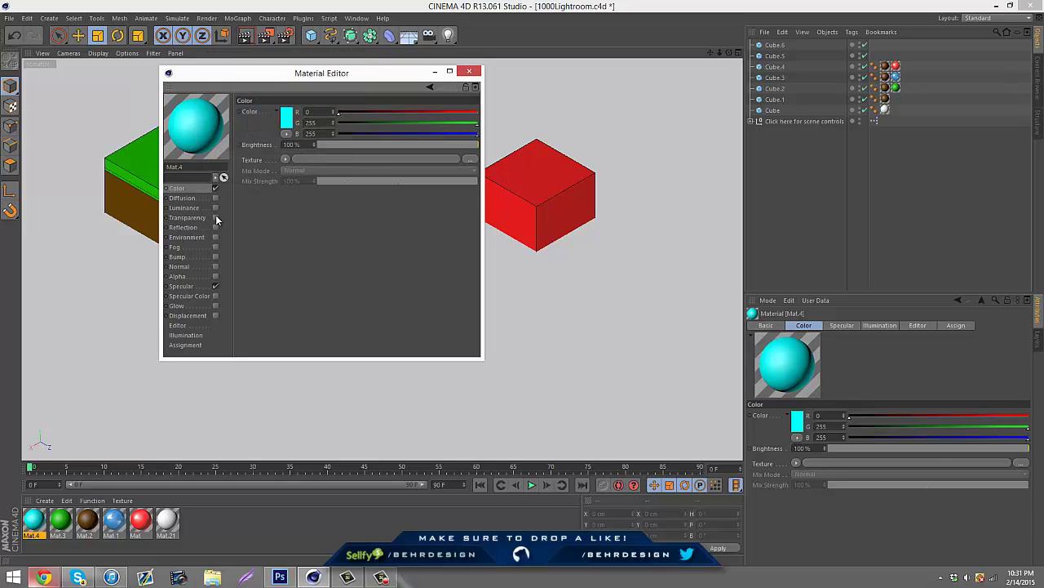
click(354, 146)
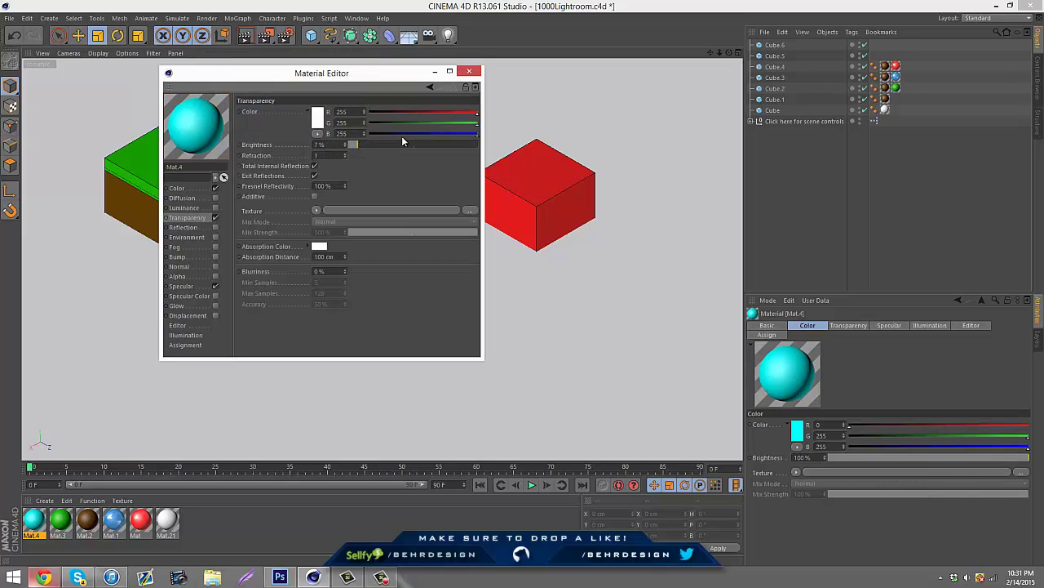
click(439, 133)
key(ctrl+z)
drag(447, 145, 462, 144)
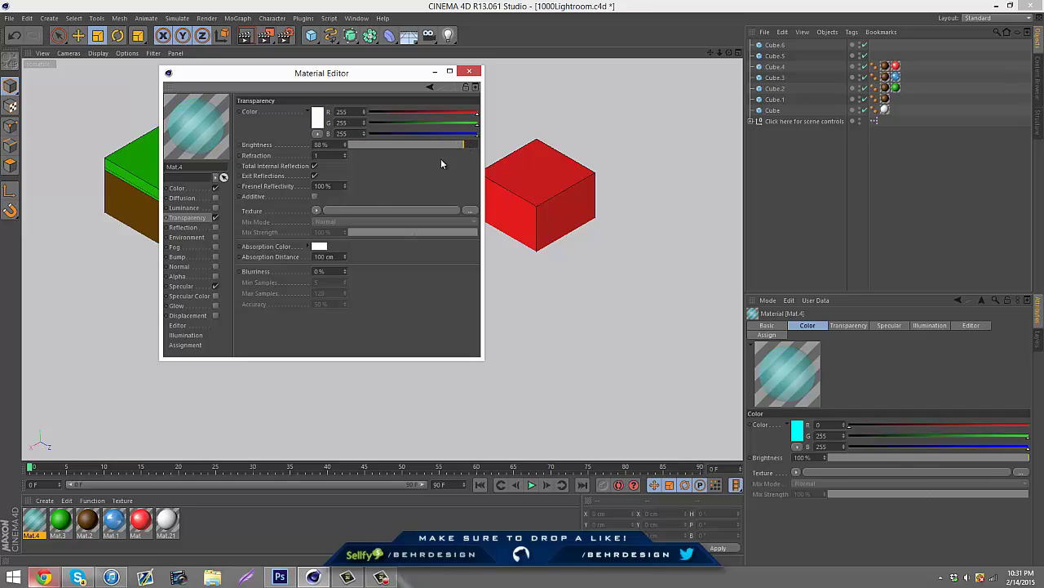
Step: Turn on 65% reflection and apply Mat.4 to the tall box Cube.5
click(215, 227)
click(422, 145)
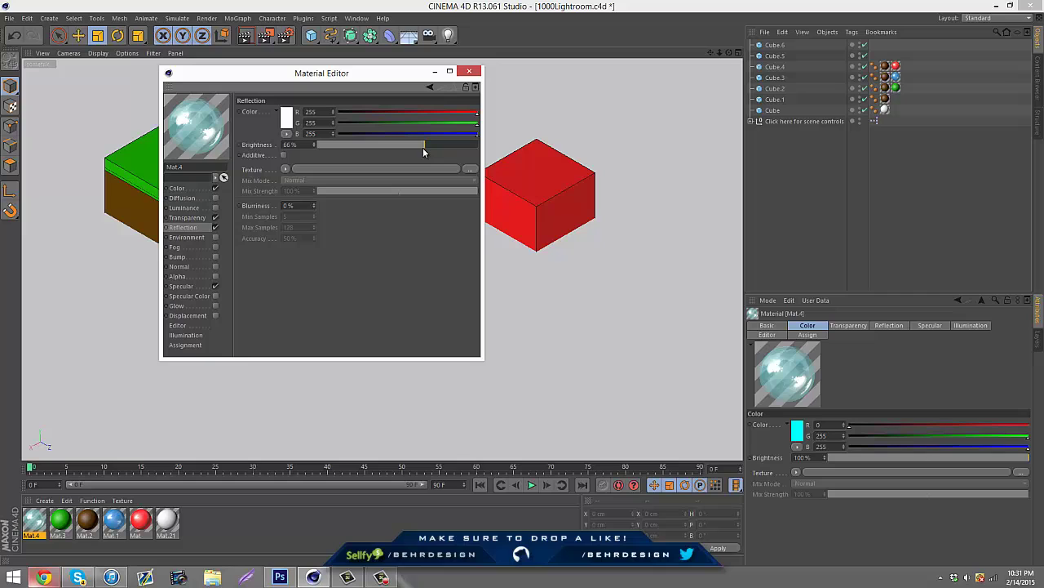
click(469, 71)
drag(35, 519, 777, 57)
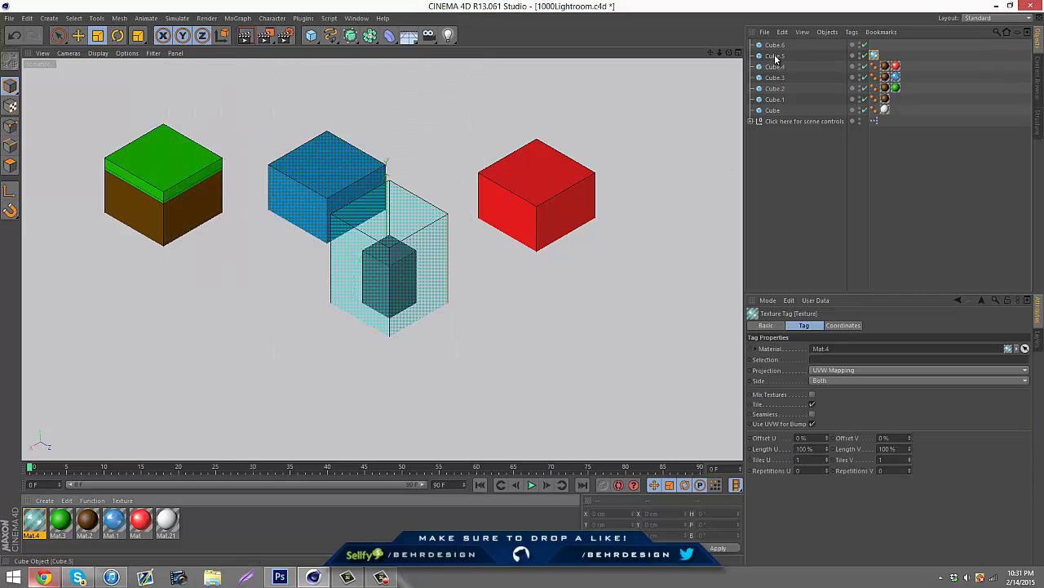
Step: Apply the green Mat.3 to inner Cube.6 so it renders inside the cyan glass box
click(114, 522)
drag(62, 523, 776, 46)
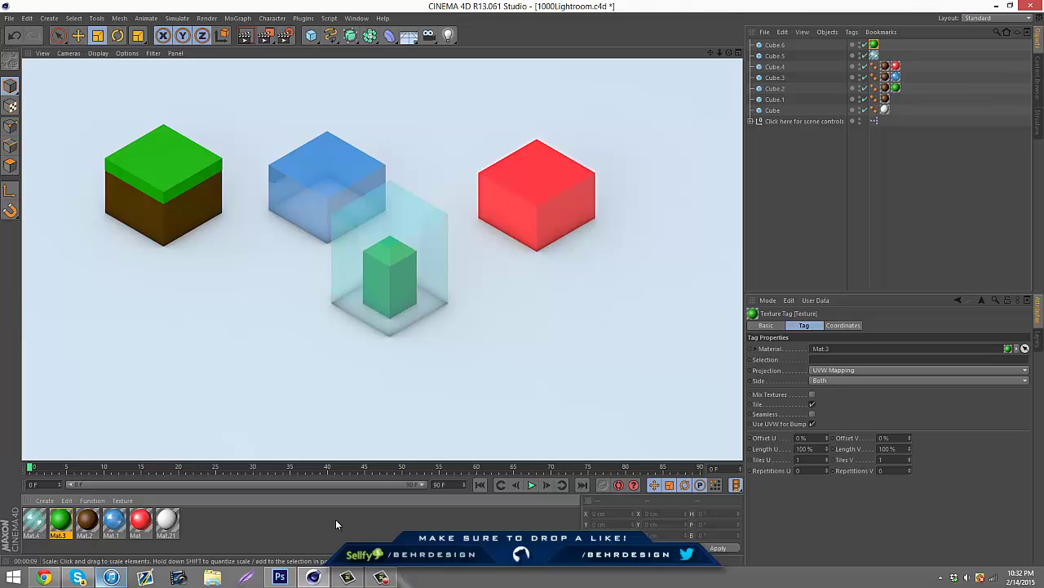
click(380, 577)
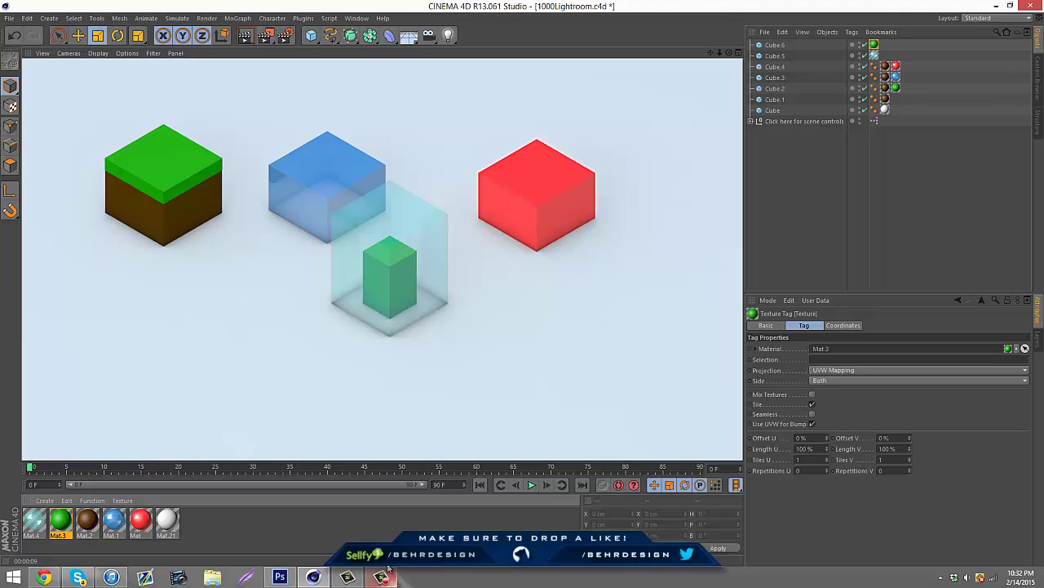
click(382, 577)
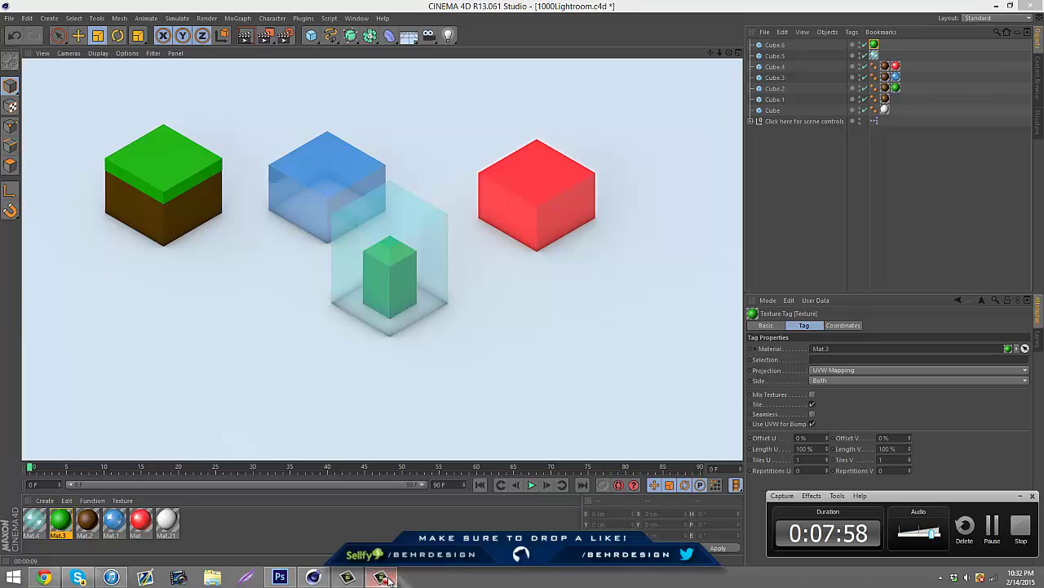
click(383, 577)
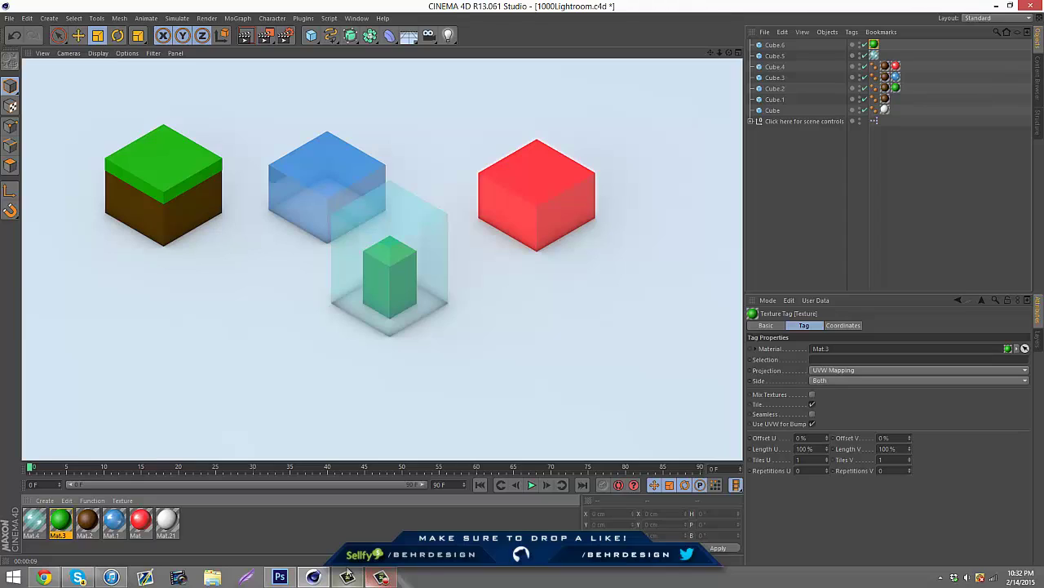